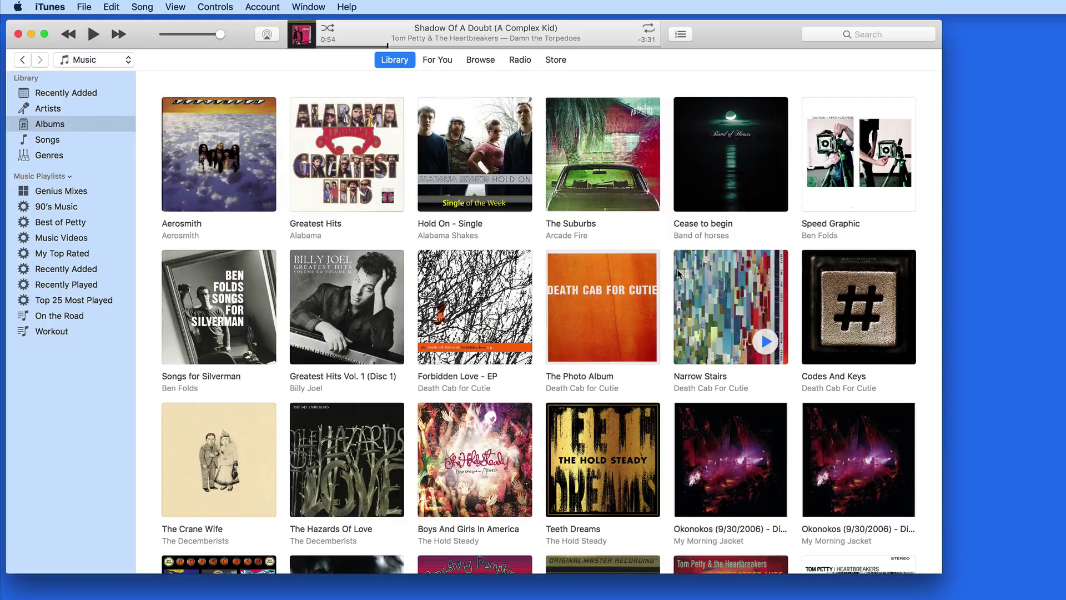
# - Glance at Up Next, then play the Narrow Stairs album starting with Bixby Canyon Bridge
pyautogui.click(688, 39)
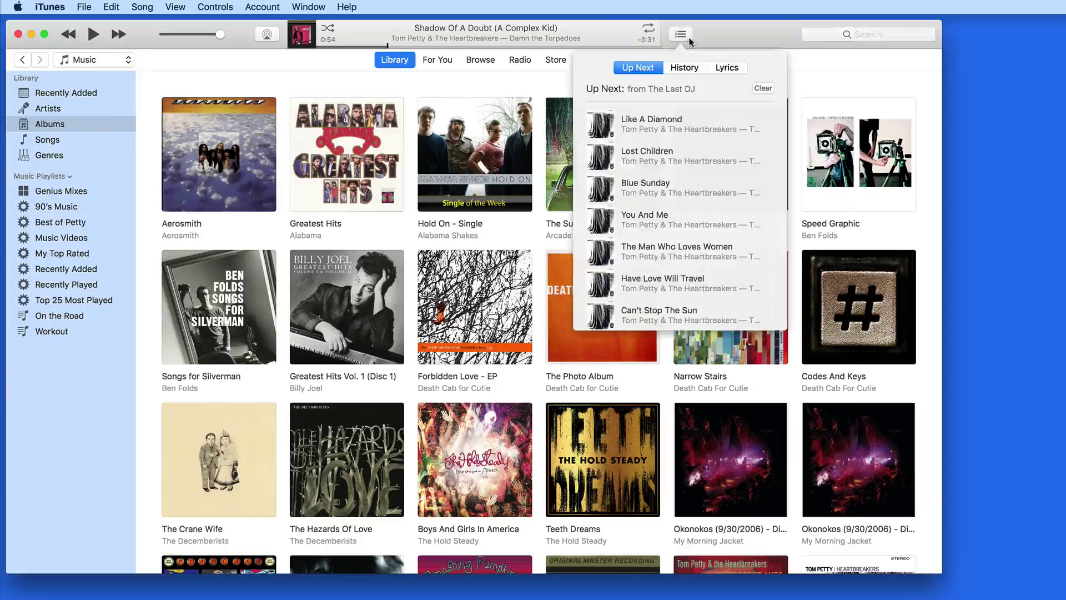
pyautogui.click(712, 37)
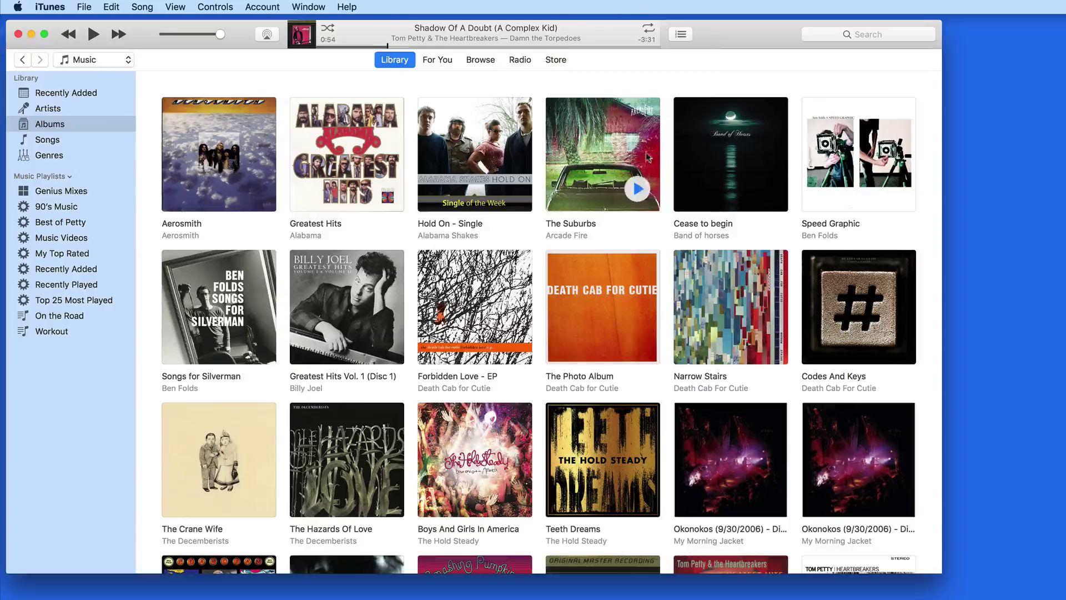
pyautogui.click(766, 342)
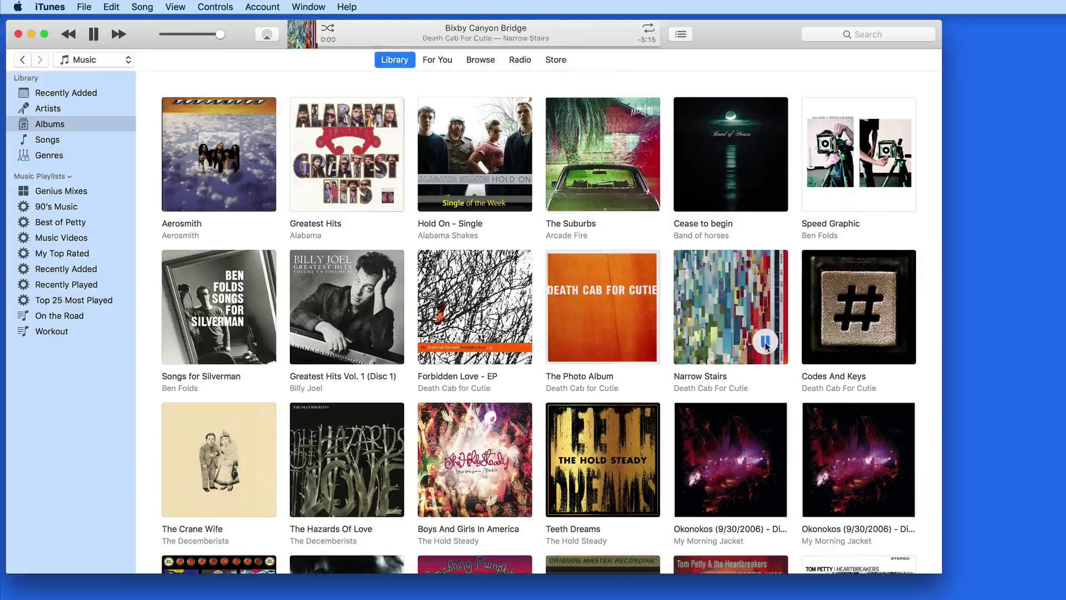
# - Remove You Can Do Better Than Me and move Long Division up under I Will Possess Your Heart
pyautogui.click(689, 37)
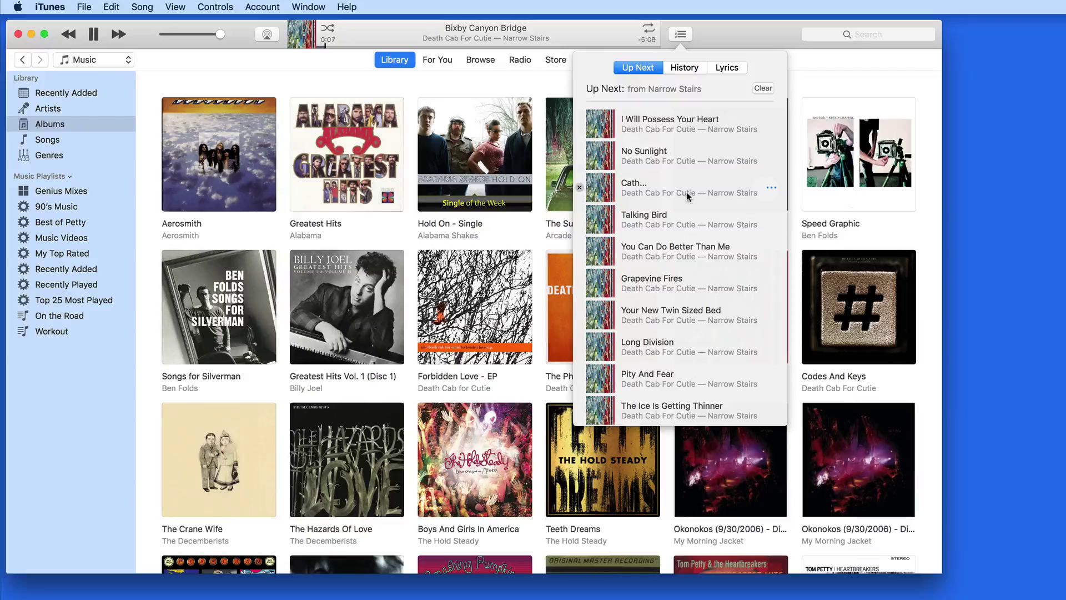
pyautogui.moveTo(584, 252)
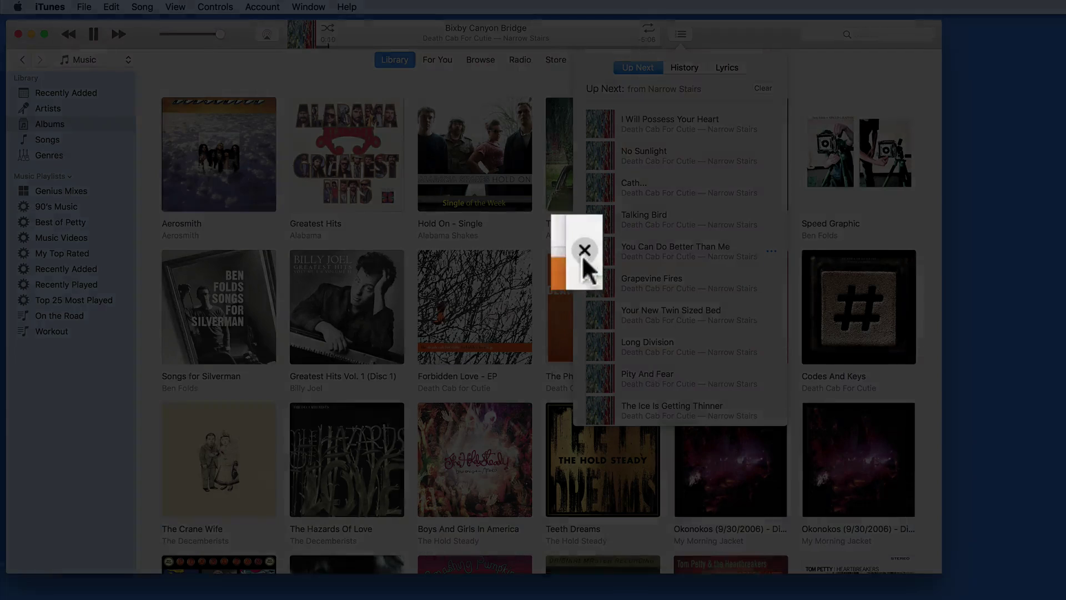
pyautogui.click(582, 251)
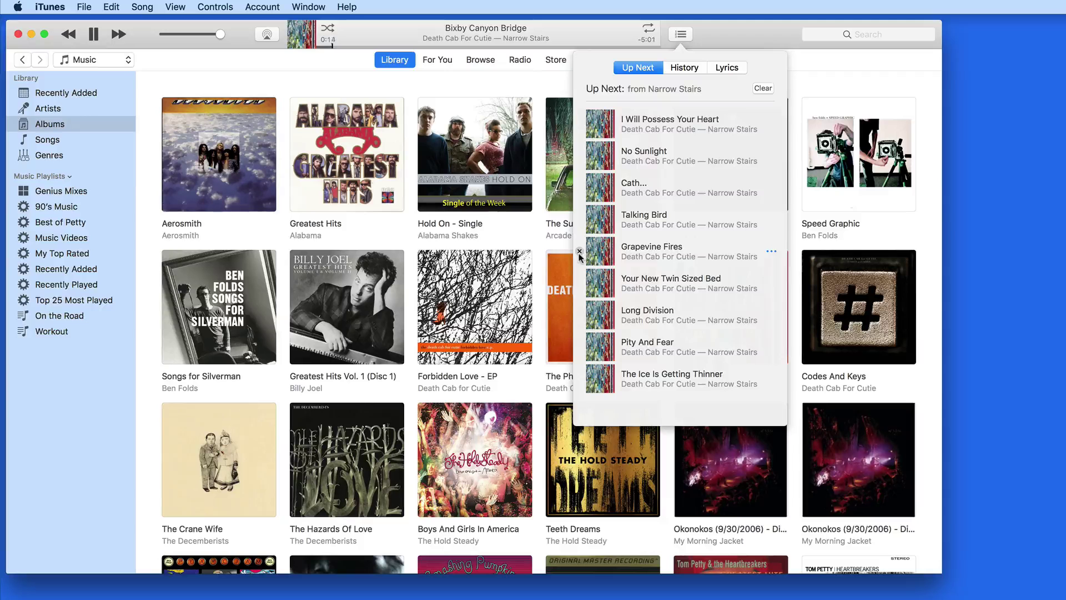
pyautogui.moveTo(657, 314); pyautogui.dragTo(654, 153)
pyautogui.moveTo(642, 214); pyautogui.dragTo(645, 181)
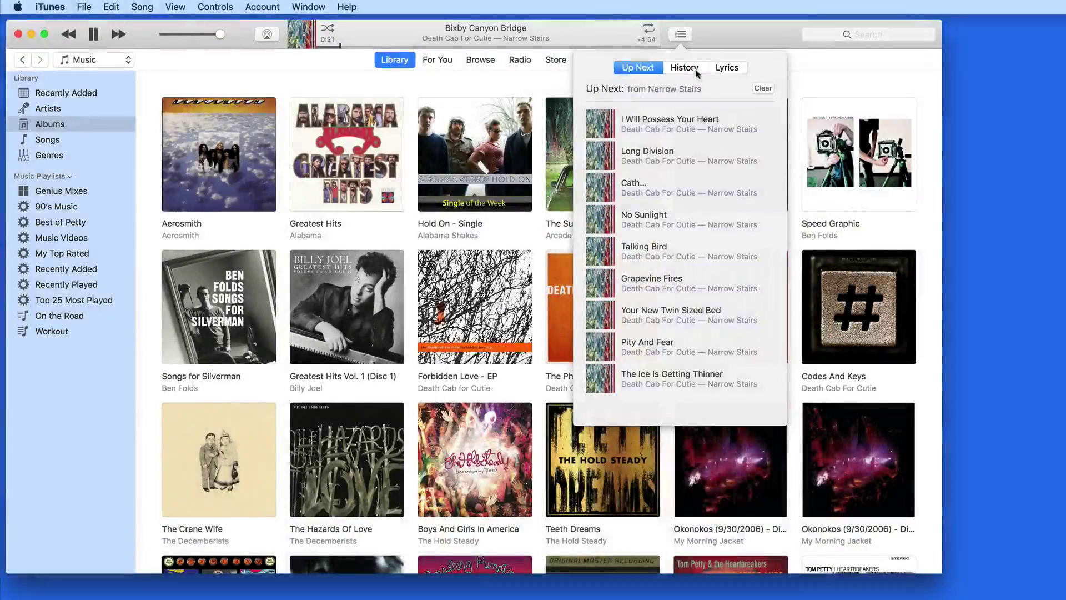
# - From History, set Home Is A Fire to Play Next, then return to the Up Next list
pyautogui.click(696, 71)
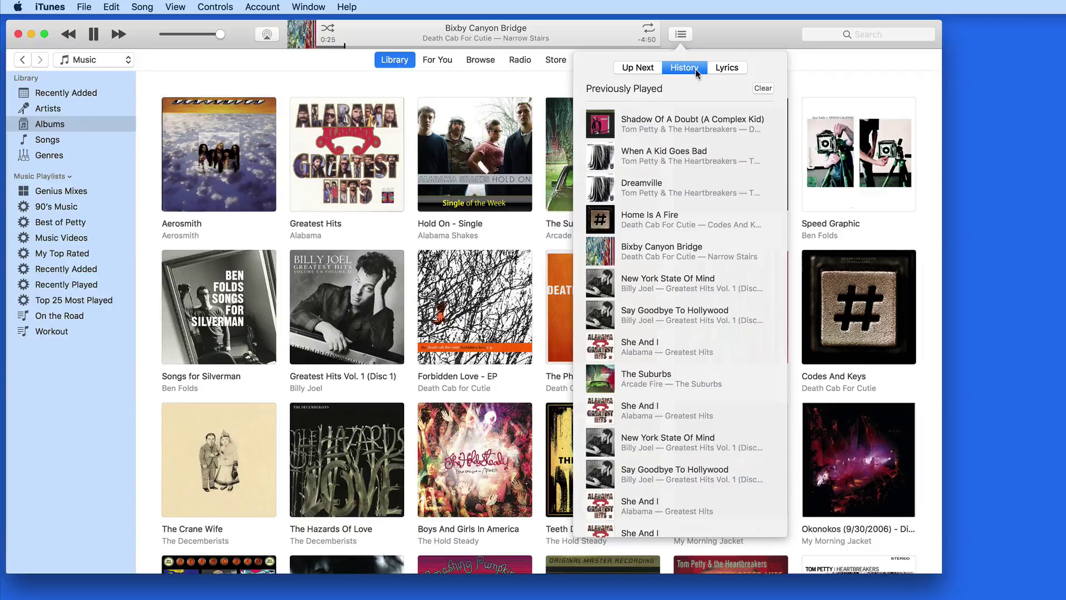
pyautogui.moveTo(713, 120)
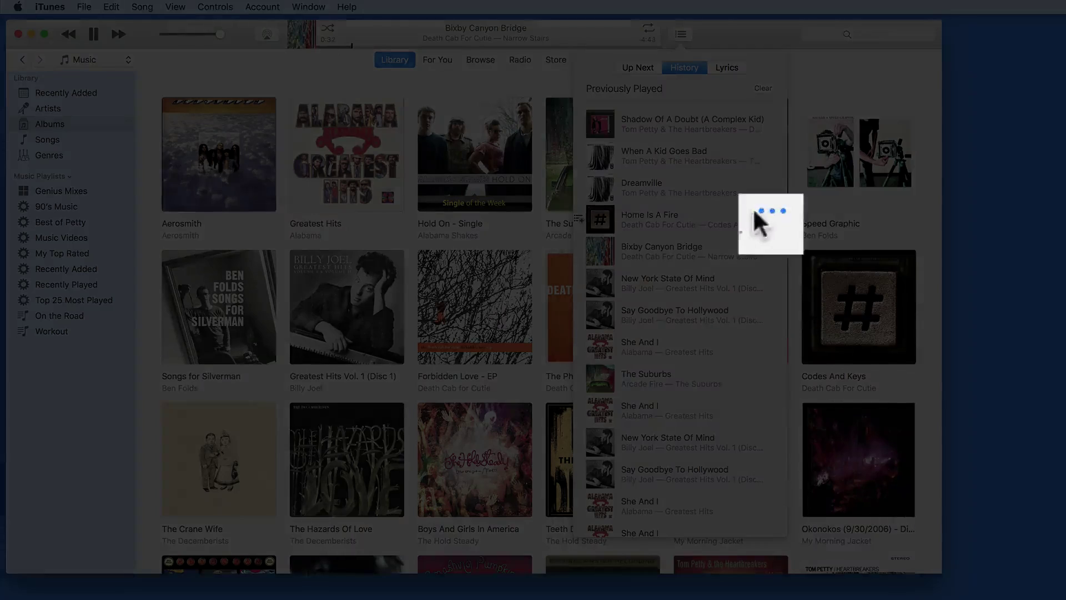
pyautogui.click(771, 220)
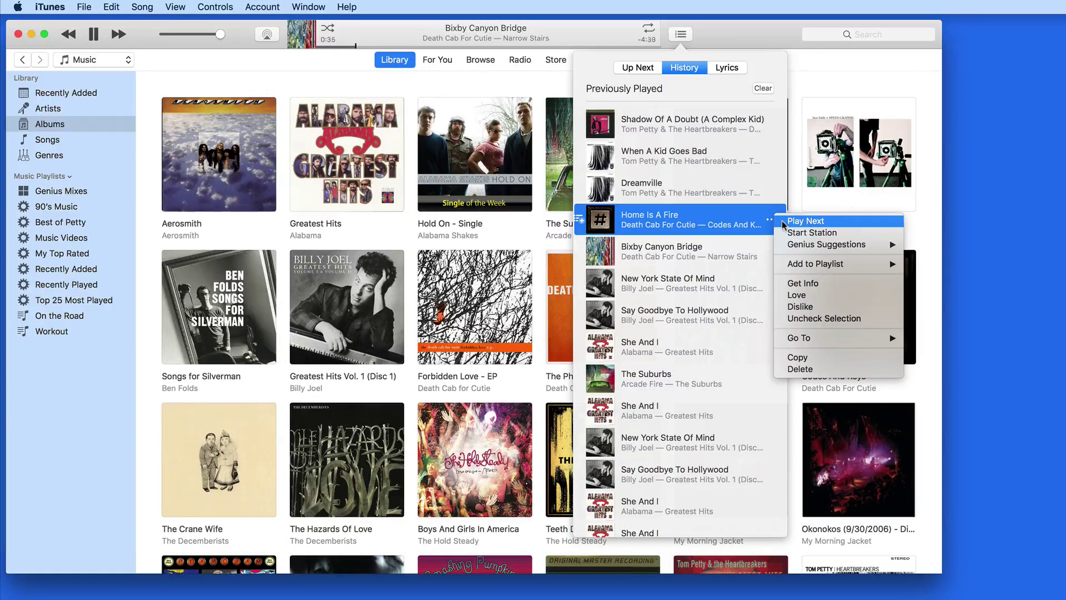
pyautogui.click(784, 221)
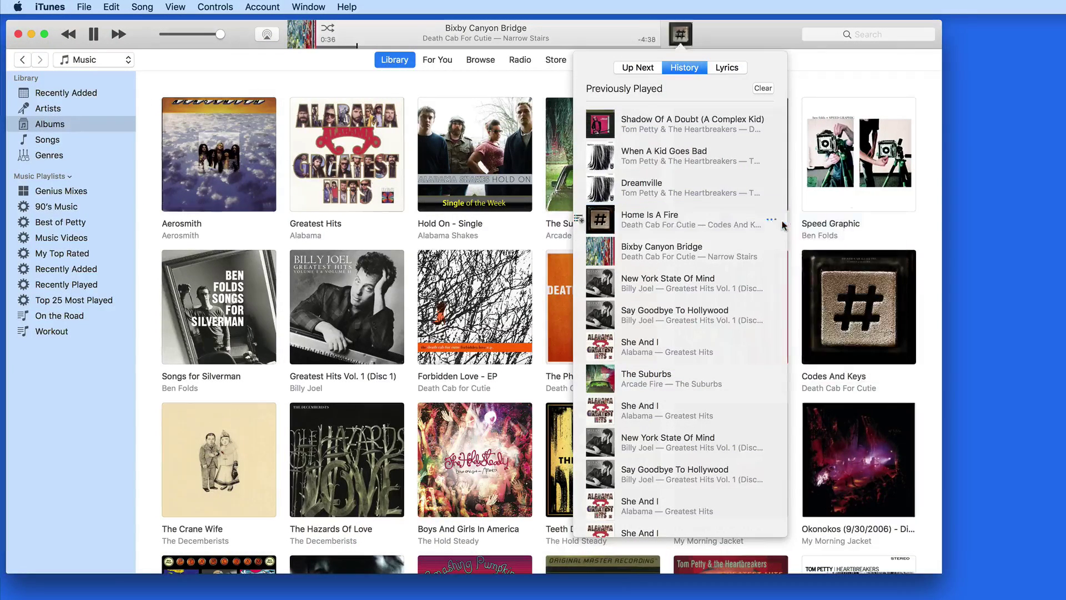
pyautogui.click(641, 69)
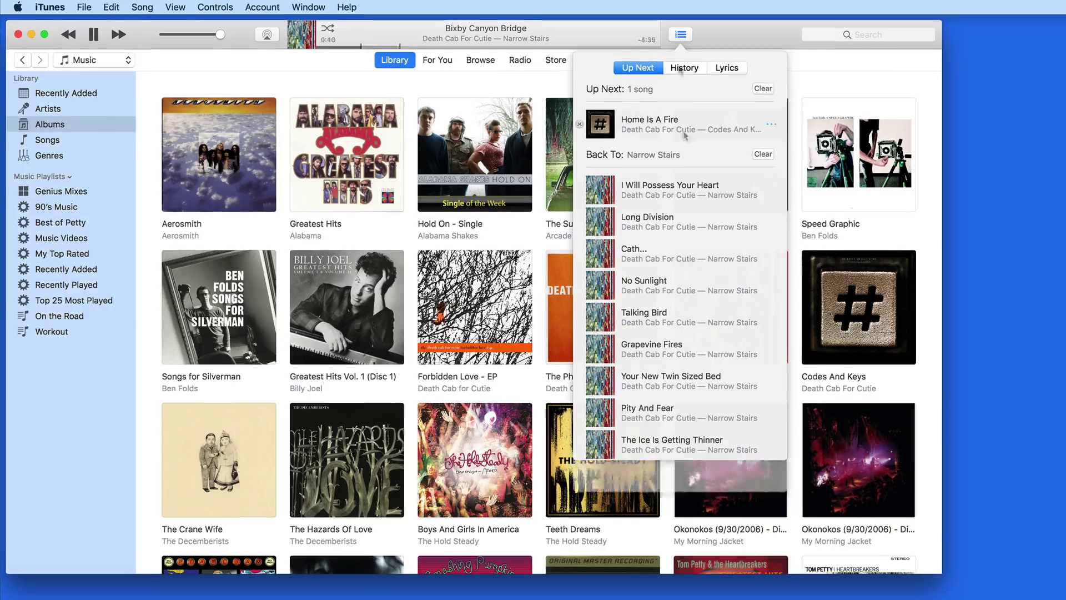
# - Clear the two manually queued songs from Up Next and close the queue popover
pyautogui.click(684, 67)
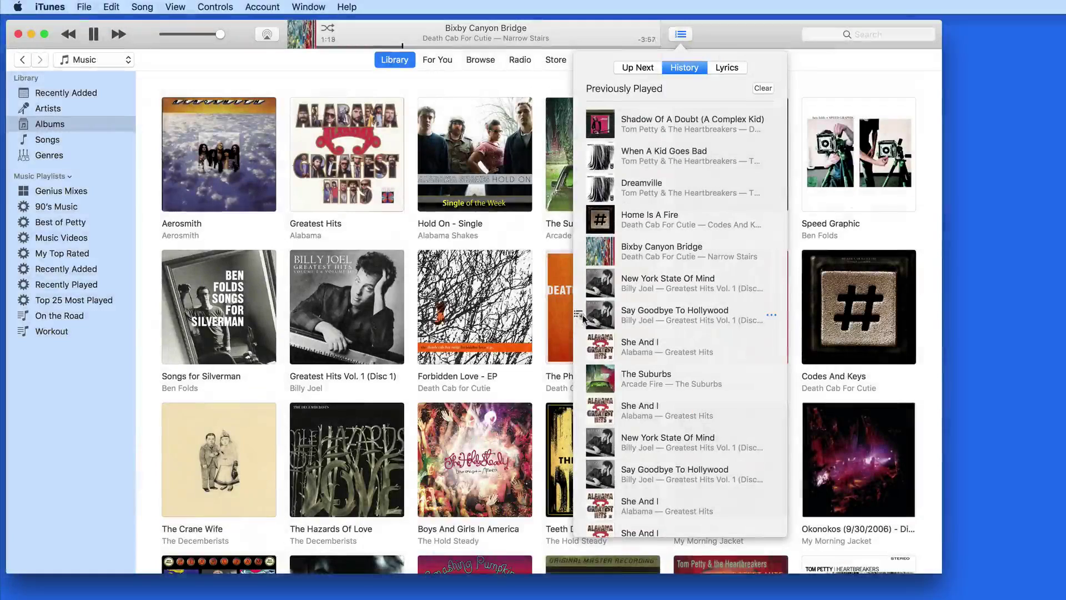
pyautogui.click(642, 69)
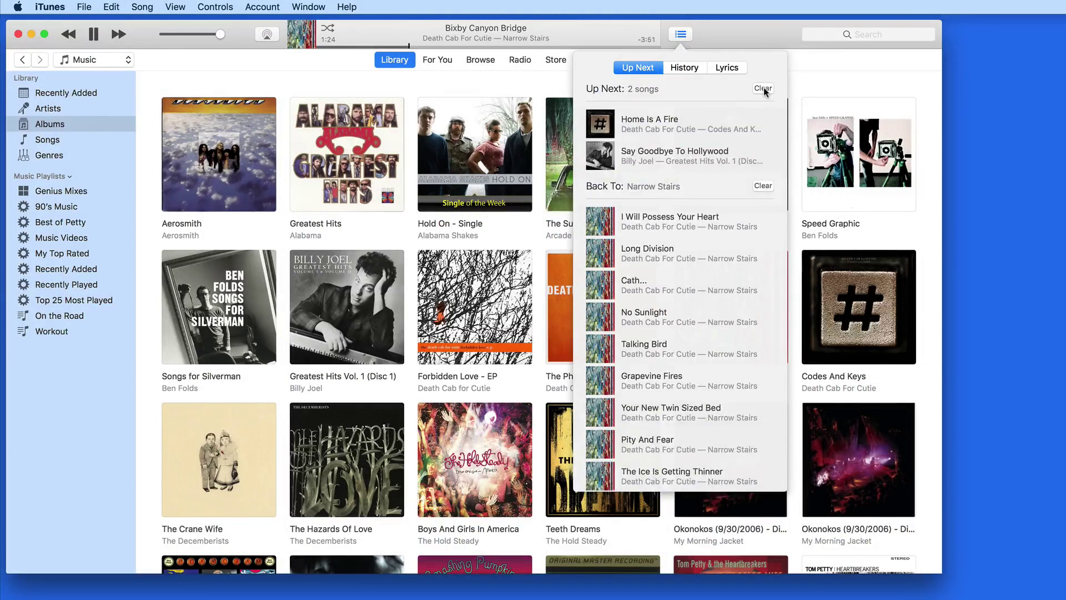
pyautogui.click(764, 88)
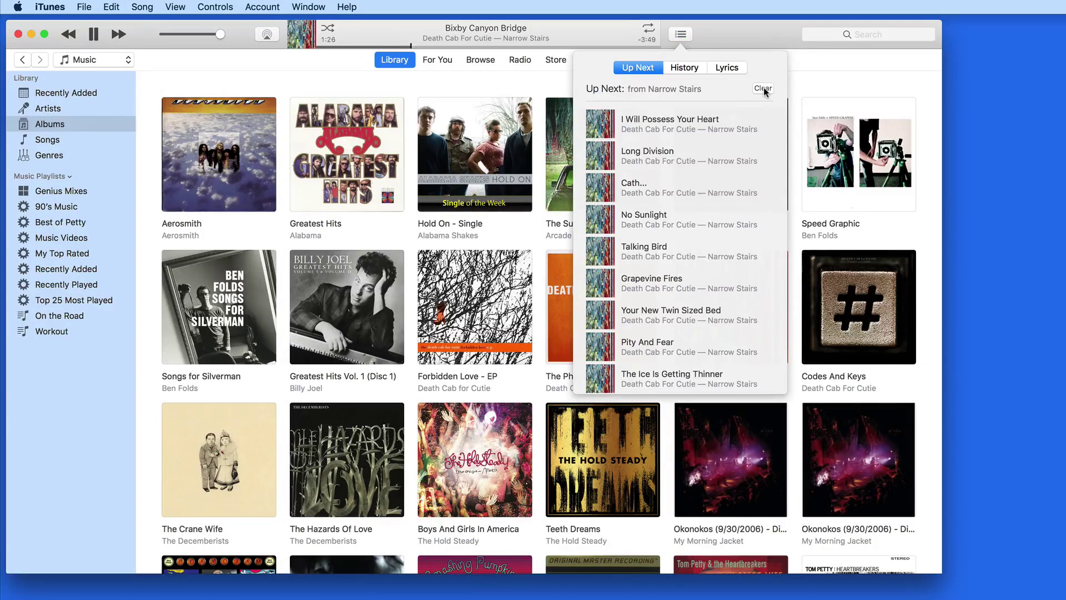
pyautogui.click(764, 87)
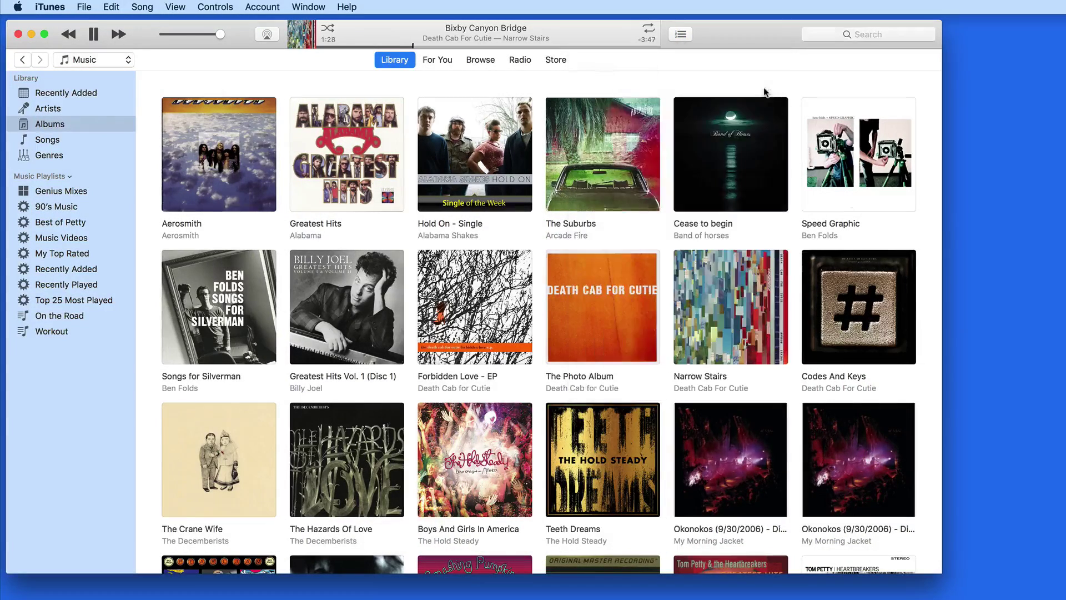
# - Skip to the end of the current song and replay Narrow Stairs from Bixby Canyon Bridge
pyautogui.click(641, 47)
pyautogui.click(652, 47)
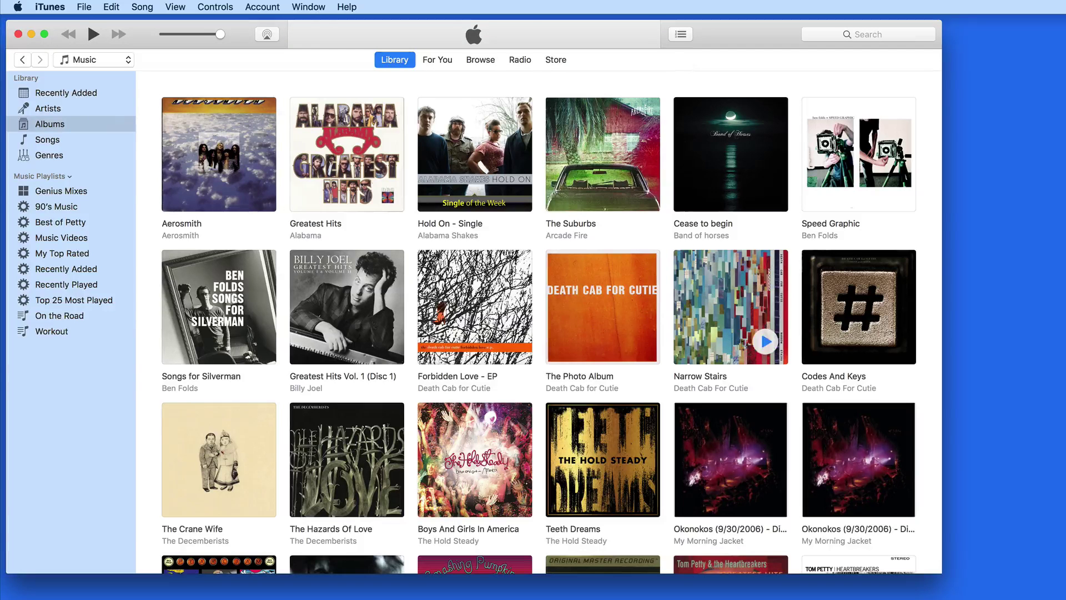
pyautogui.click(766, 342)
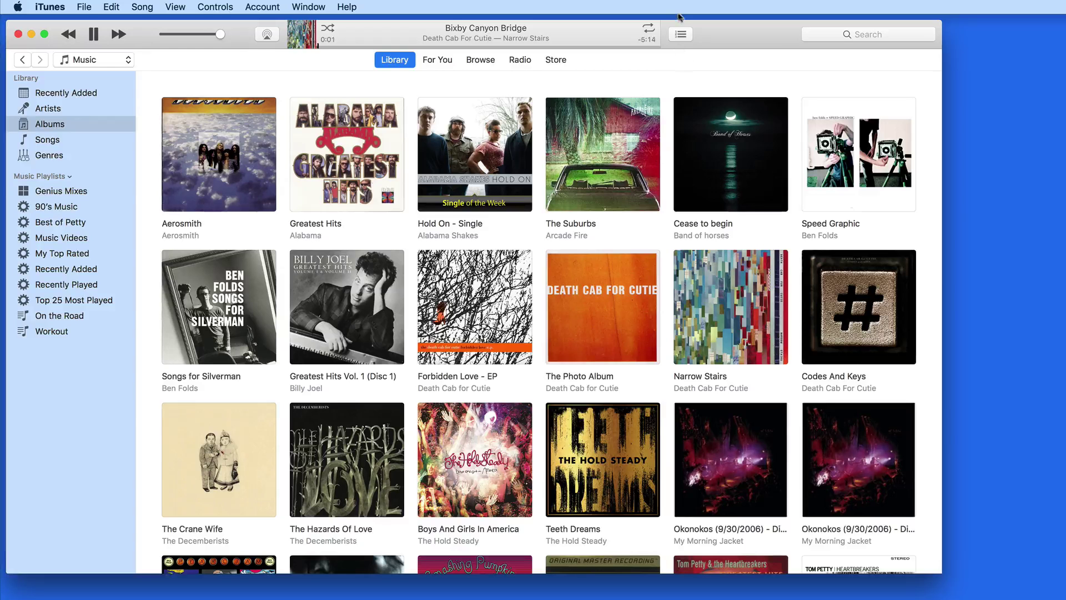
pyautogui.click(682, 35)
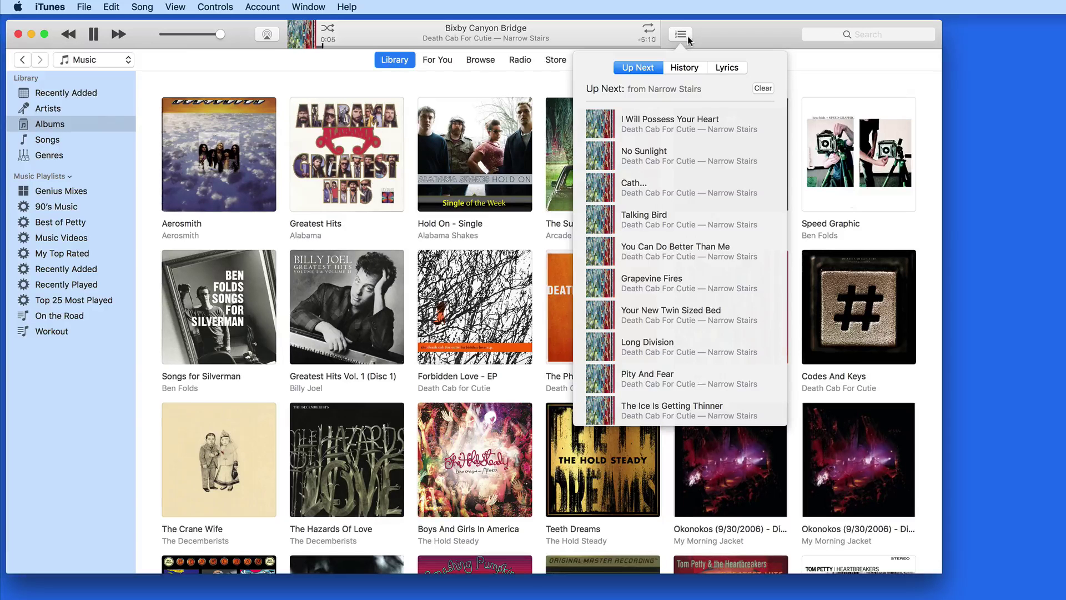
# - Drag the Boys And Girls In America album into Up Next, bringing the queue to 21 songs
pyautogui.click(709, 42)
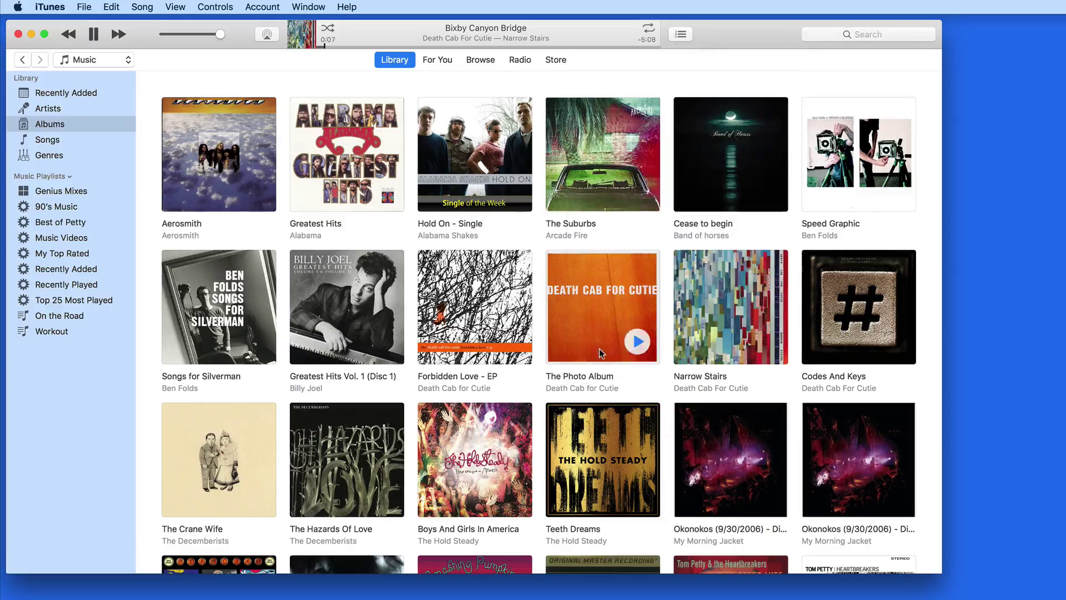
pyautogui.moveTo(478, 427); pyautogui.dragTo(685, 39)
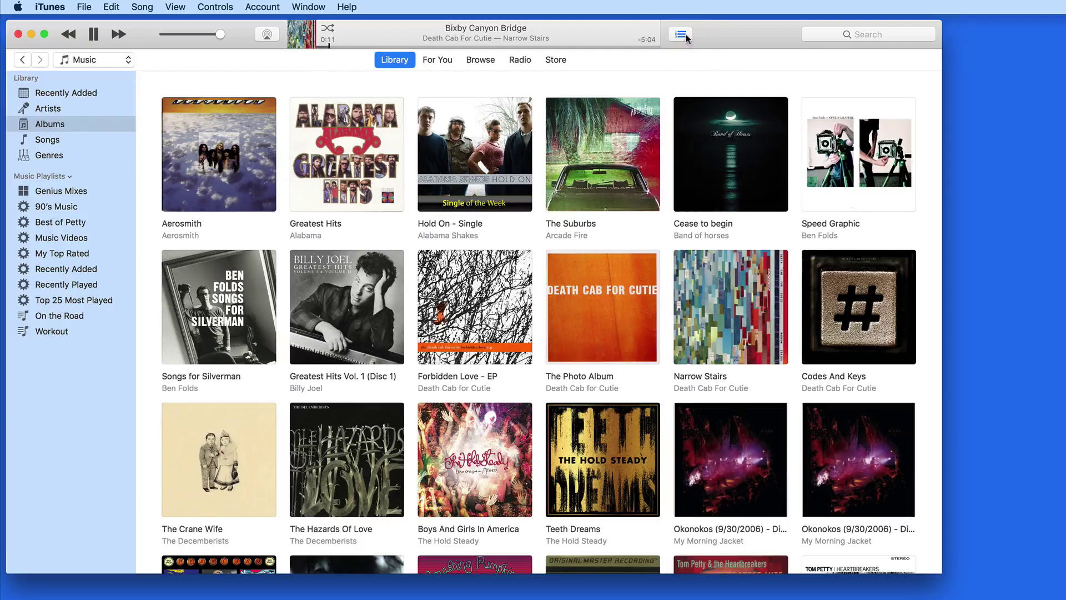
pyautogui.click(686, 37)
# - Scroll through the 21-song Up Next queue to review its contents
pyautogui.scroll(-5, 664, 347)
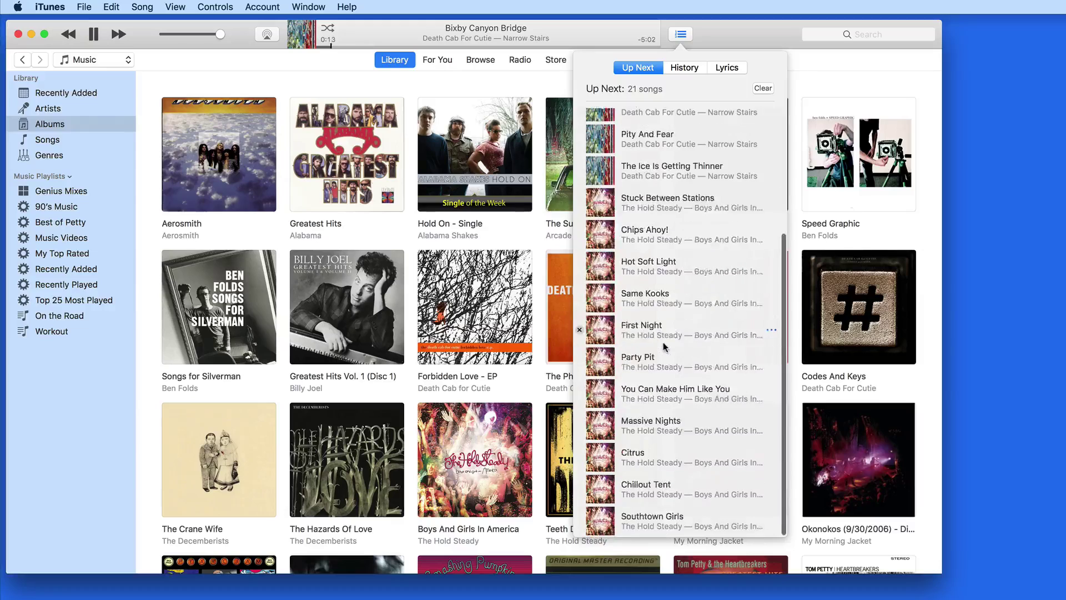
pyautogui.scroll(5, 664, 347)
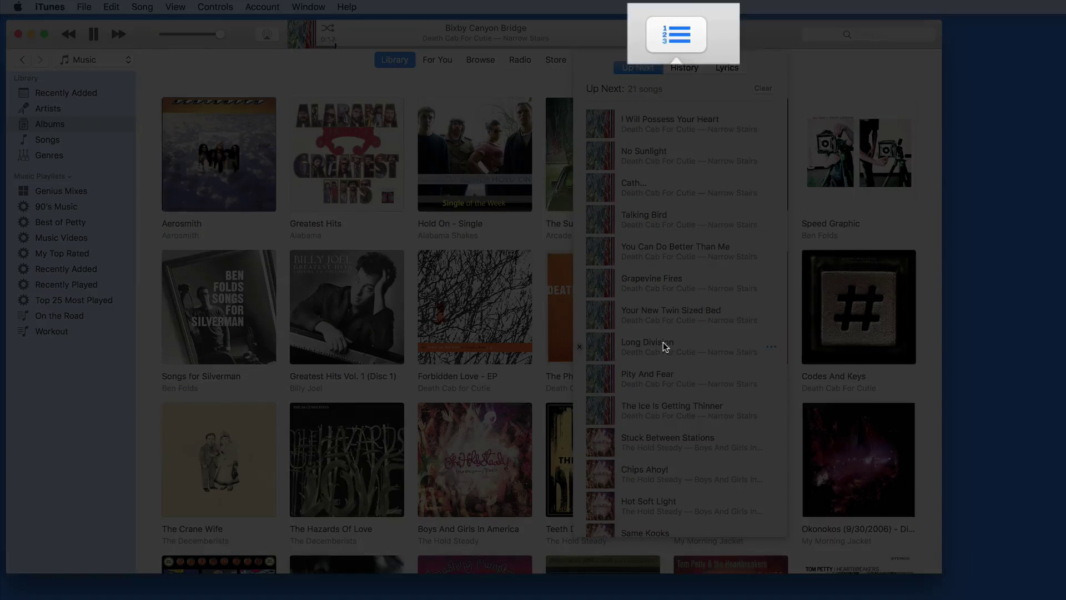
pyautogui.scroll(-5, 664, 347)
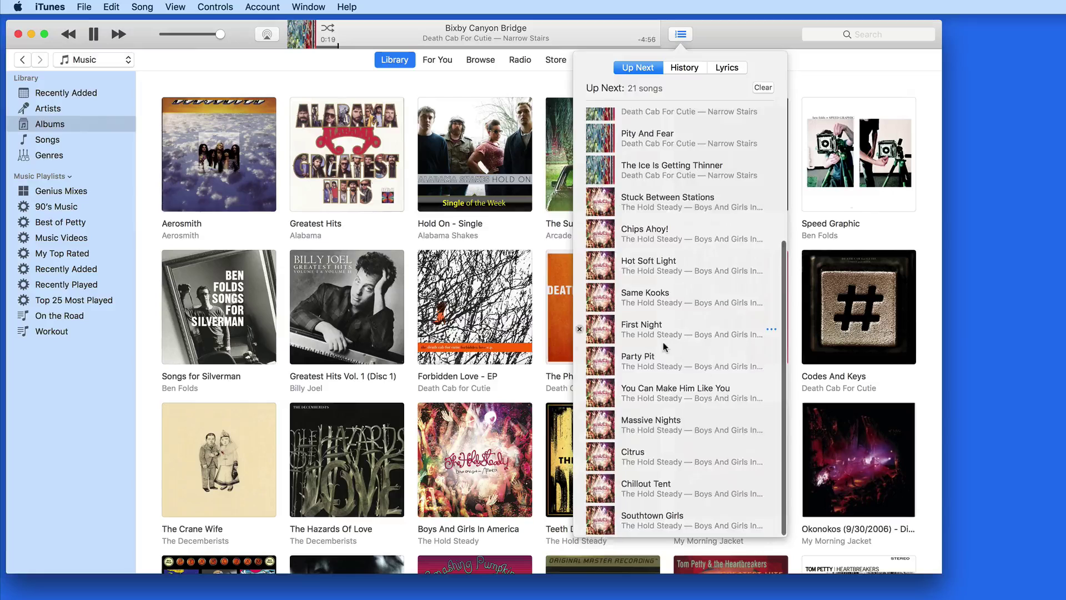
pyautogui.scroll(5, 664, 347)
# - Close Up Next and open The Last DJ album's track list
pyautogui.click(688, 37)
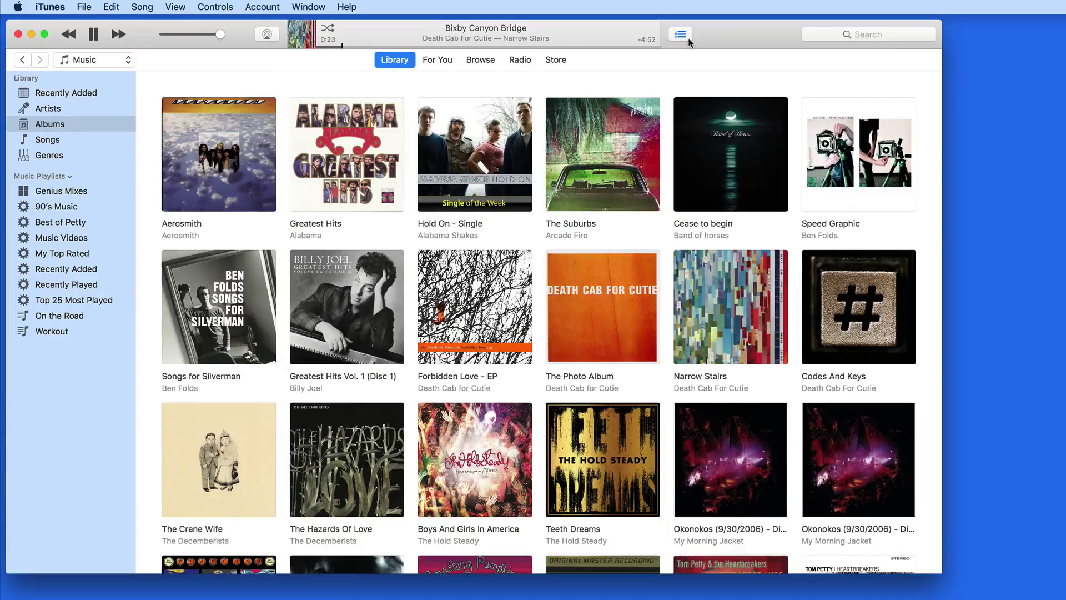
pyautogui.scroll(-5, 709, 318)
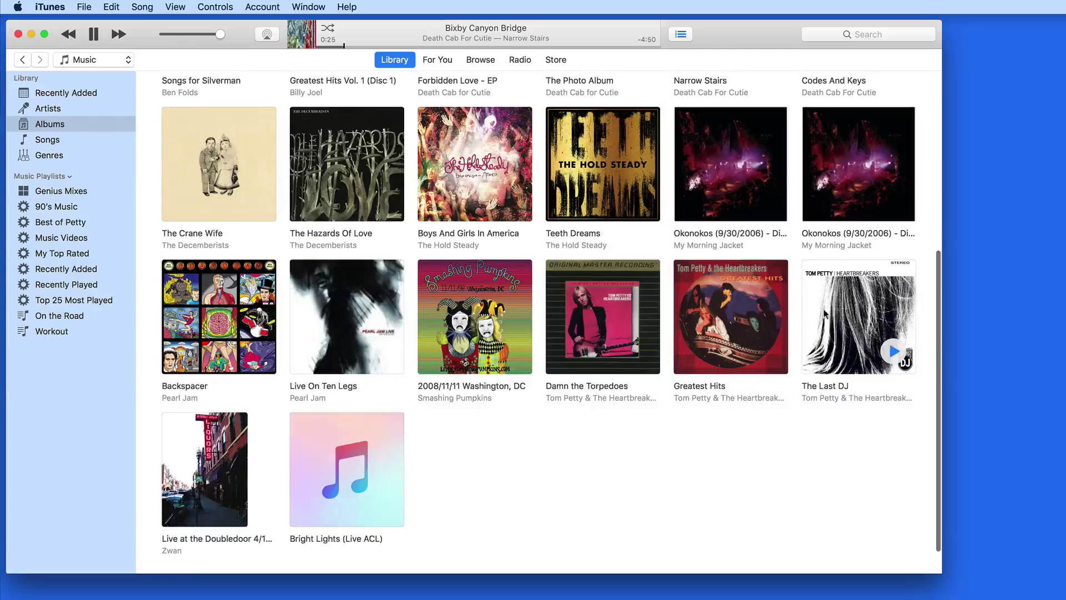
pyautogui.click(824, 313)
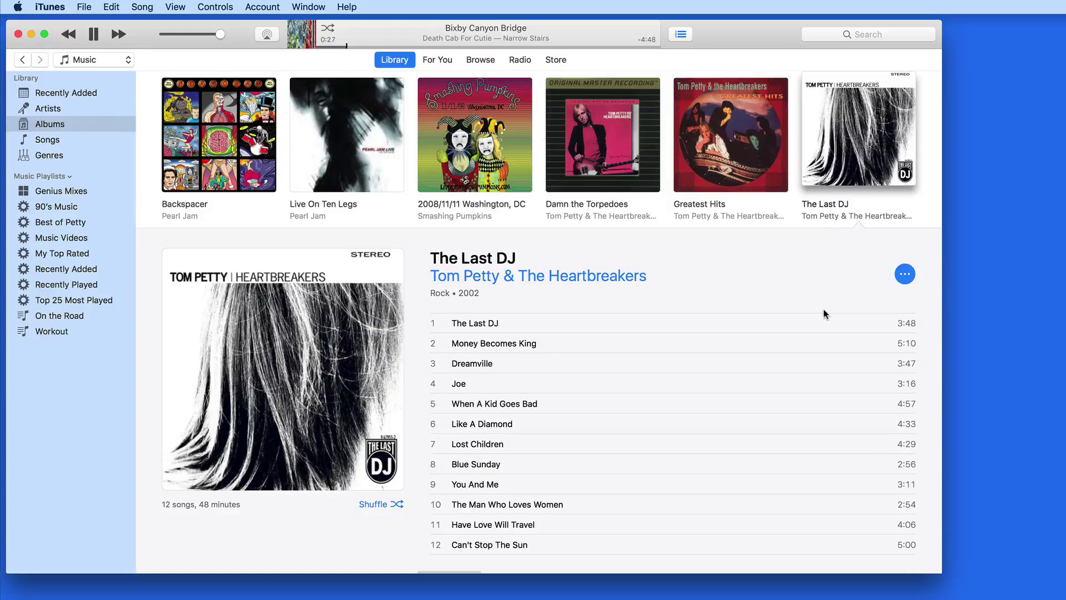
# - Play Dreamville choosing Play Song to keep the 21 queued songs, then check Up Next
pyautogui.doubleClick(552, 365)
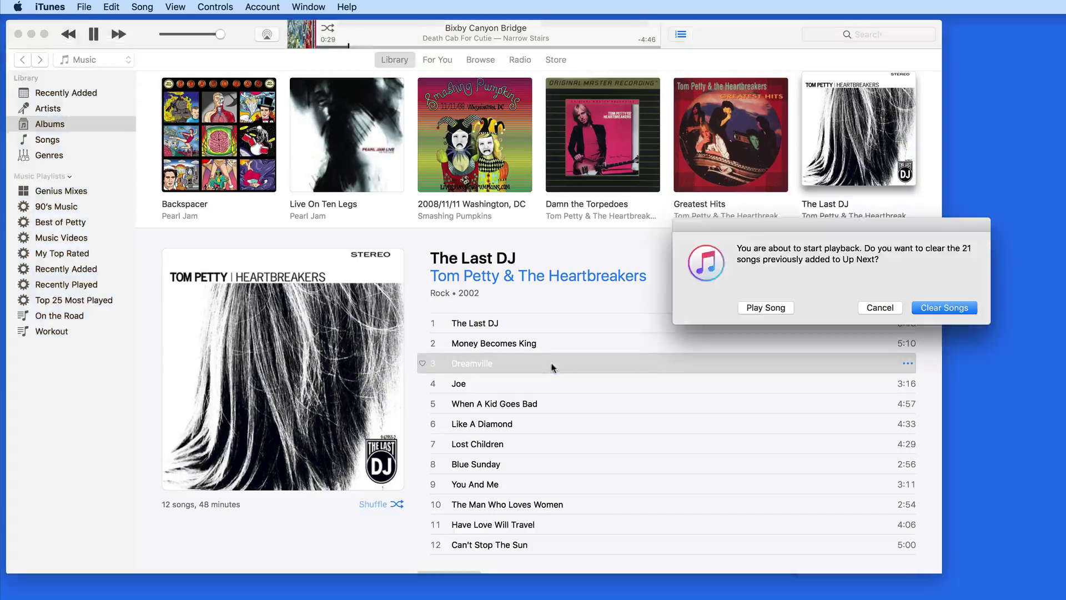
pyautogui.moveTo(761, 226); pyautogui.dragTo(732, 225)
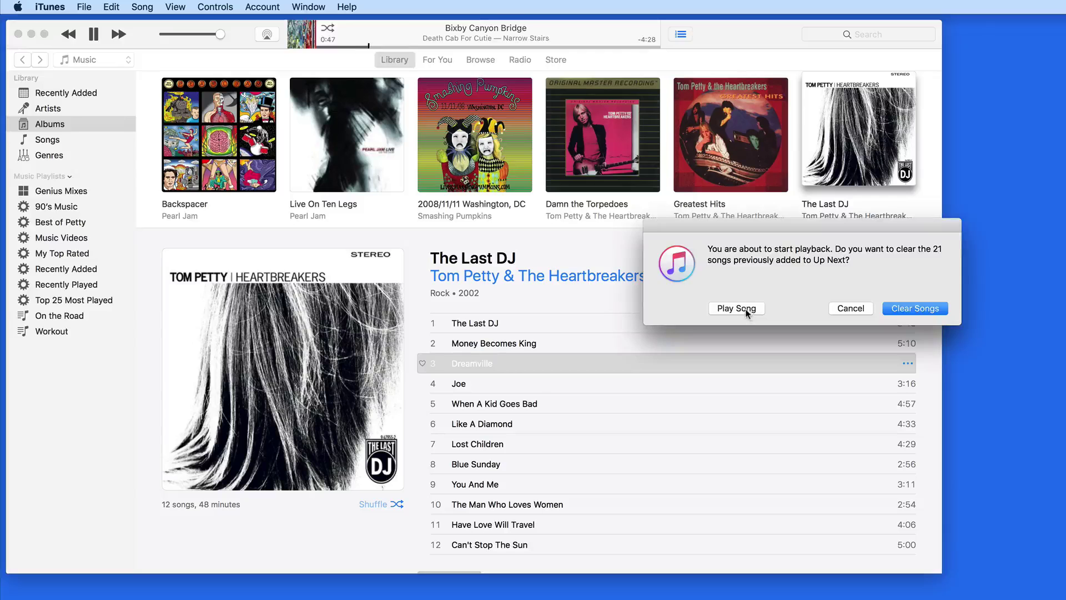
pyautogui.click(745, 309)
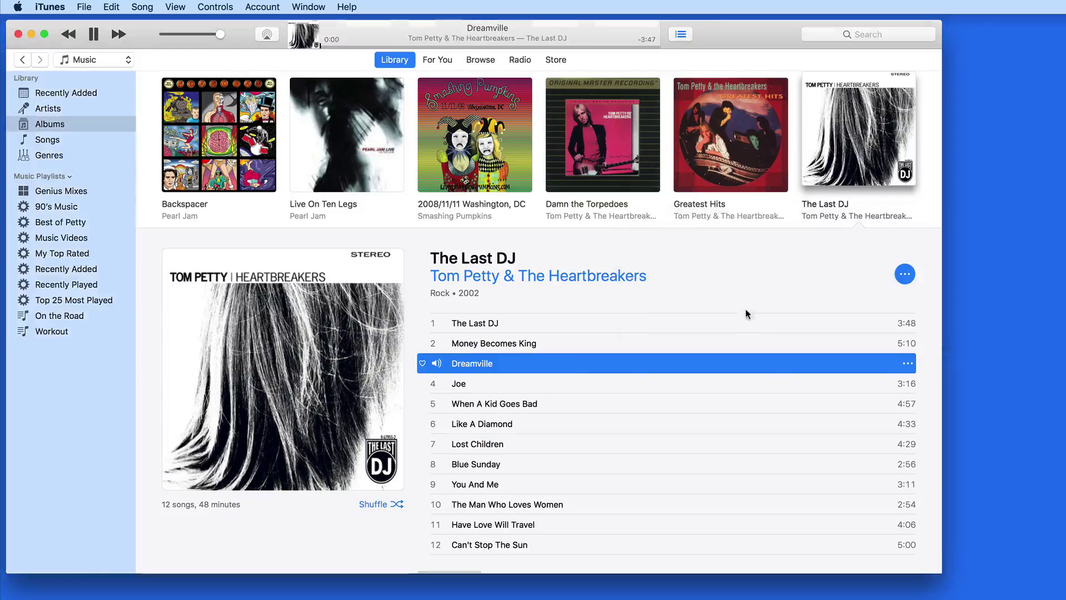
pyautogui.click(681, 34)
pyautogui.moveTo(666, 119)
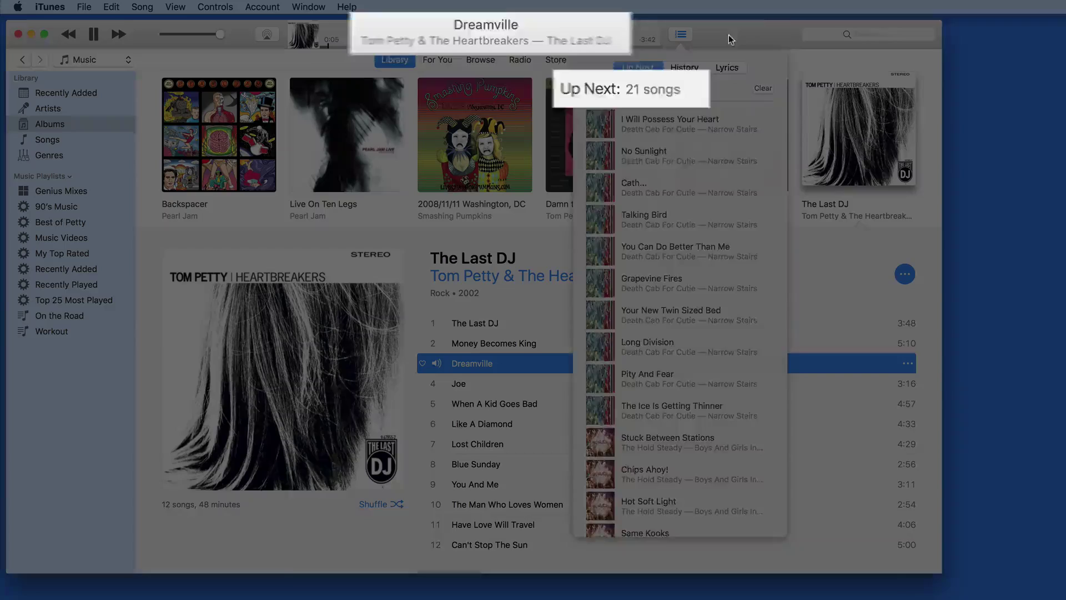
pyautogui.click(728, 35)
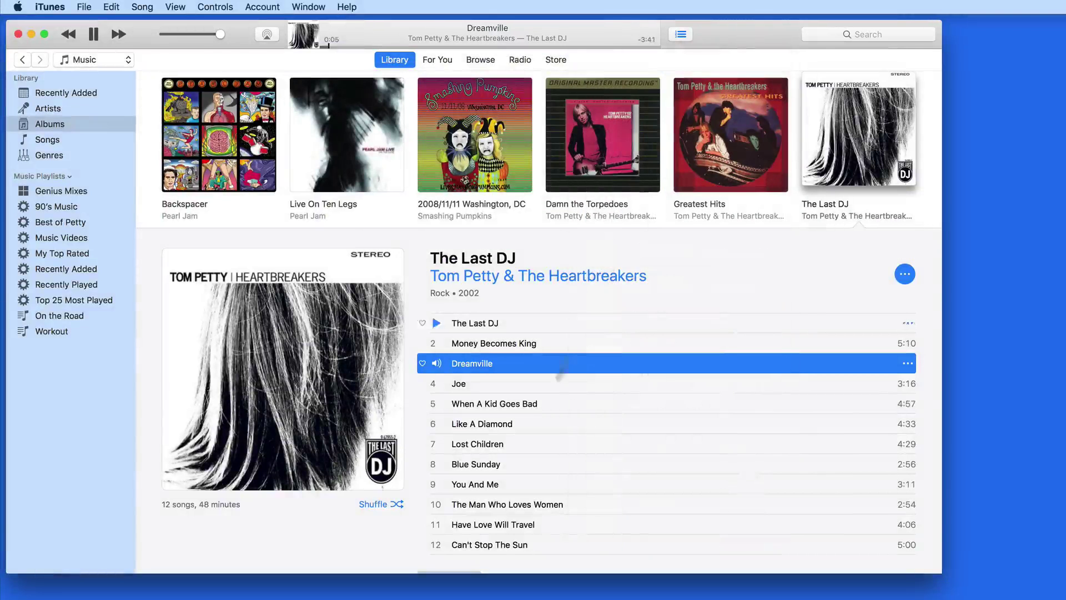
# - Play When A Kid Goes Bad with Clear Songs, check Up Next, then open Damn the Torpedoes
pyautogui.doubleClick(560, 404)
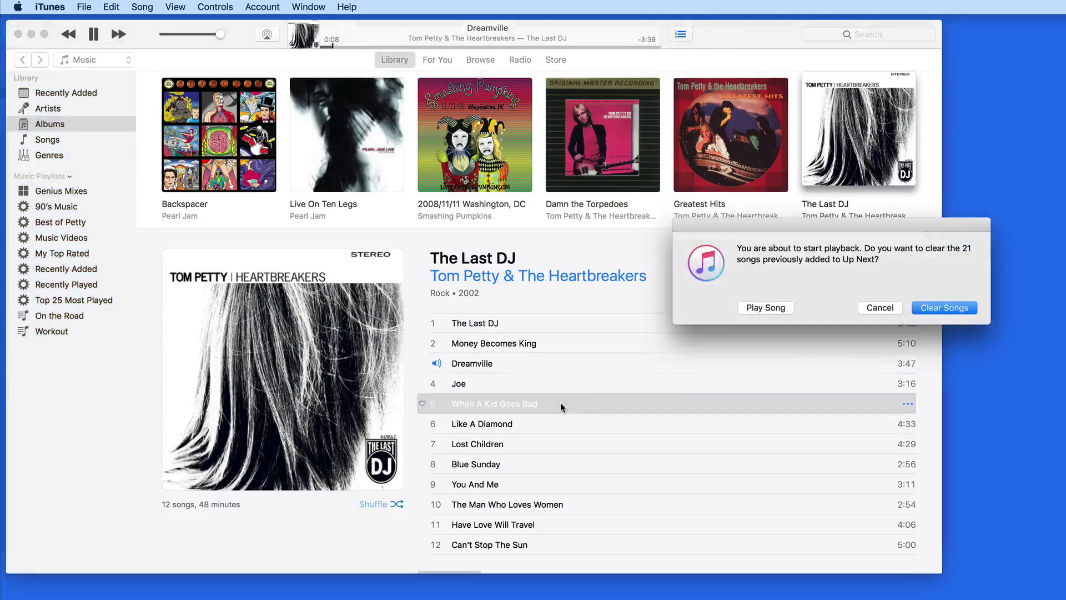
pyautogui.click(924, 313)
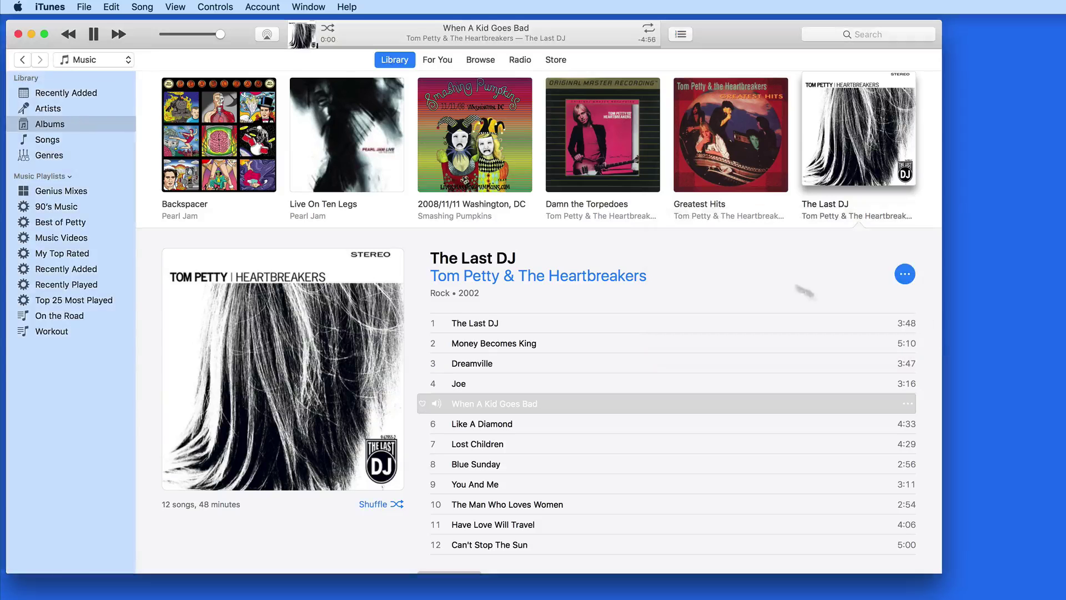
pyautogui.click(690, 34)
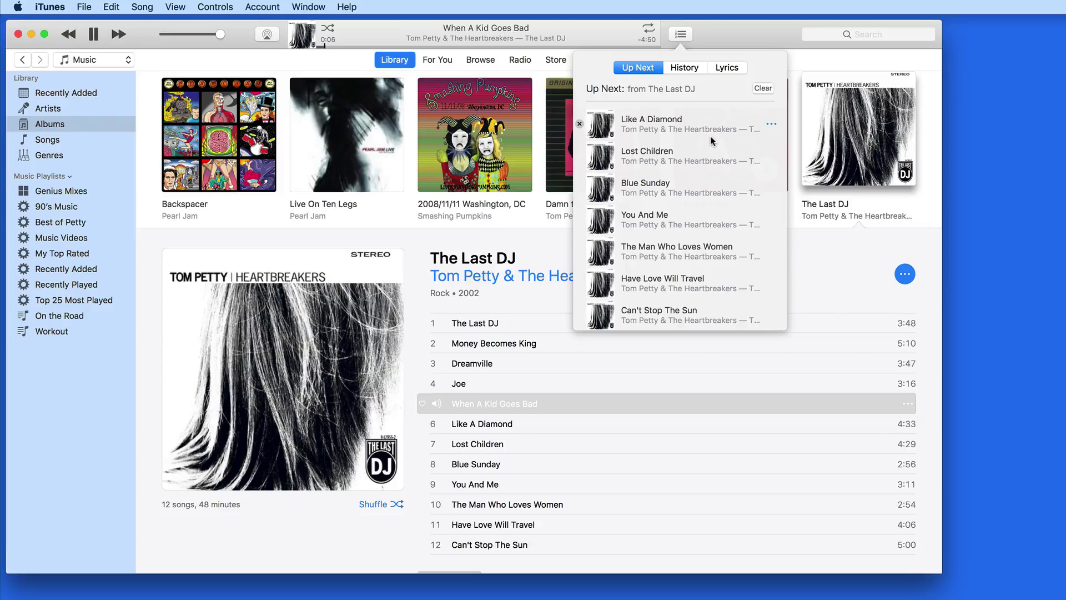
pyautogui.click(531, 403)
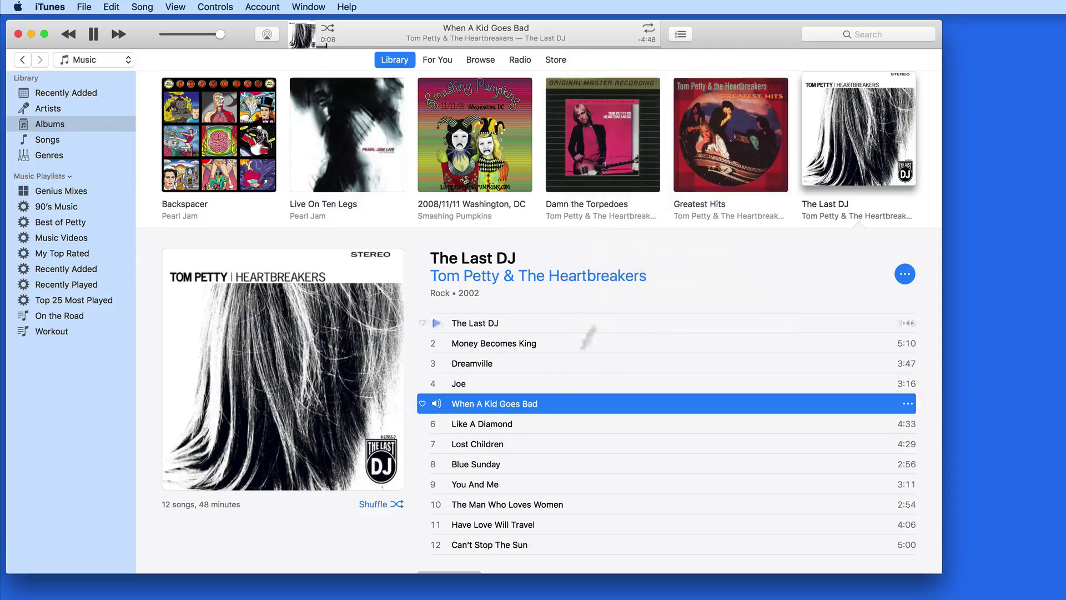
pyautogui.click(578, 132)
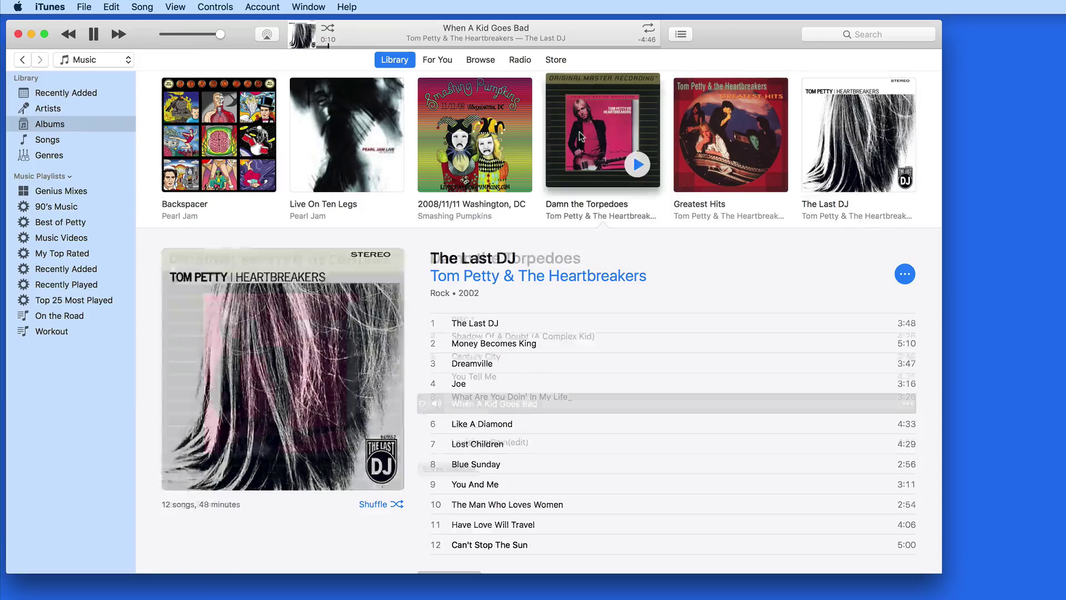
# - Play Century City, queue the On the Road playlist, and start Mountain Music from Up Next
pyautogui.doubleClick(488, 356)
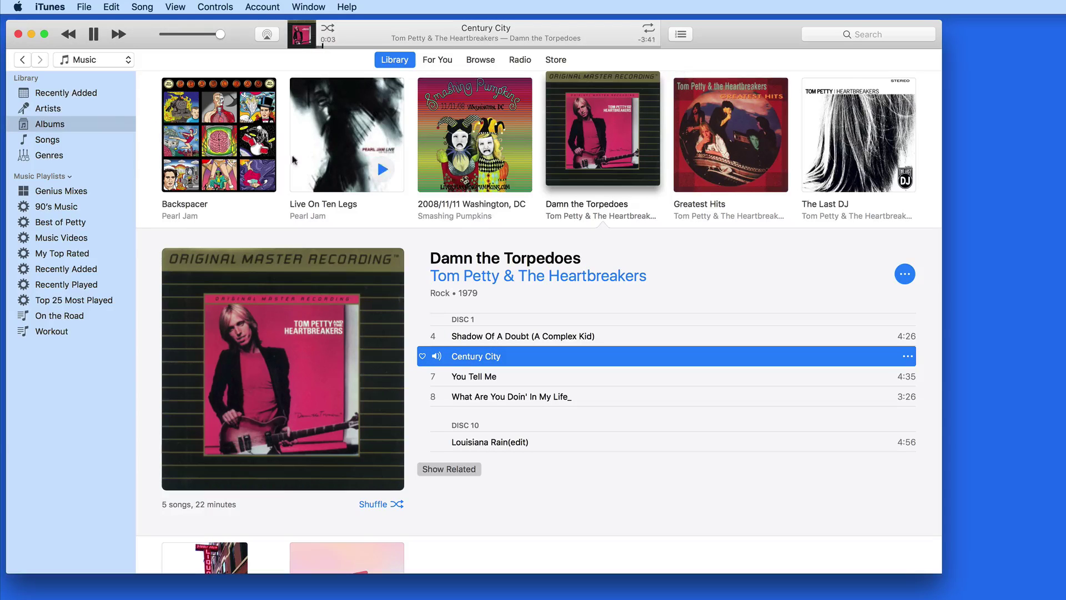
pyautogui.moveTo(53, 317); pyautogui.dragTo(682, 38)
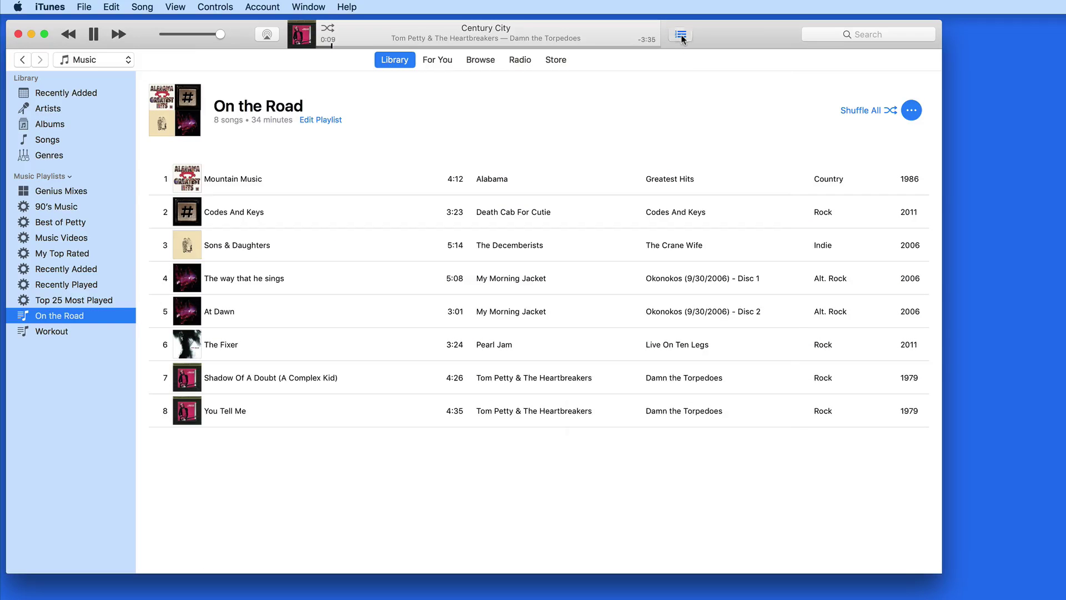
pyautogui.click(681, 36)
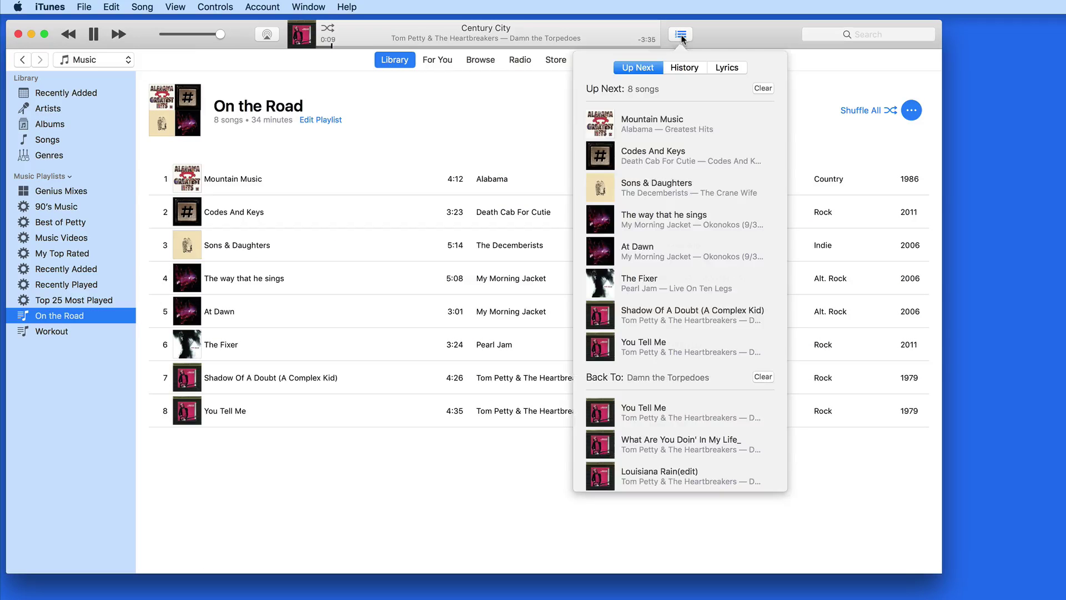
pyautogui.doubleClick(634, 126)
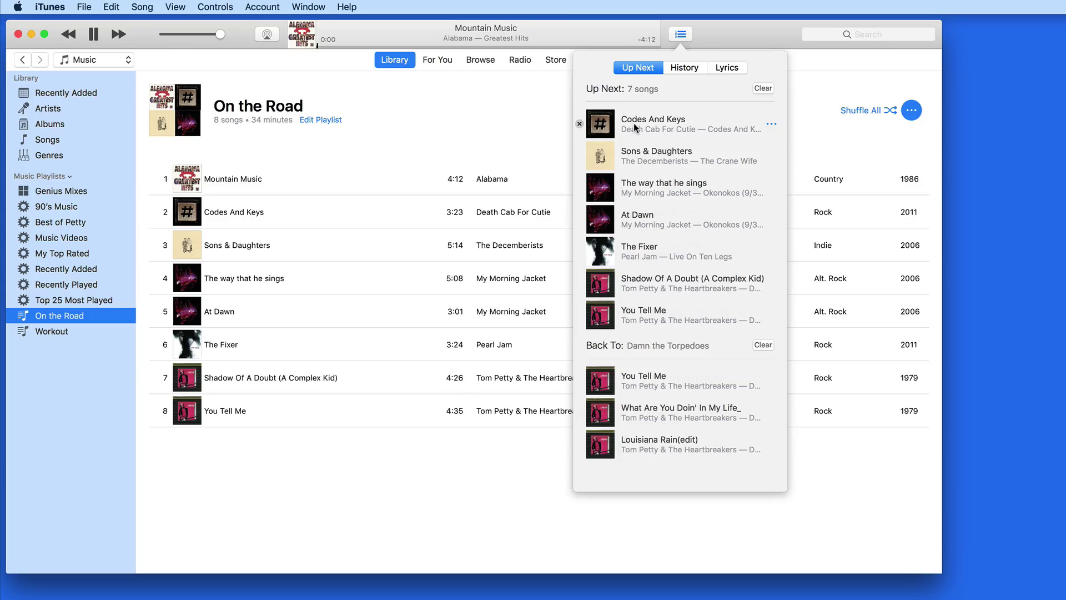
pyautogui.click(811, 94)
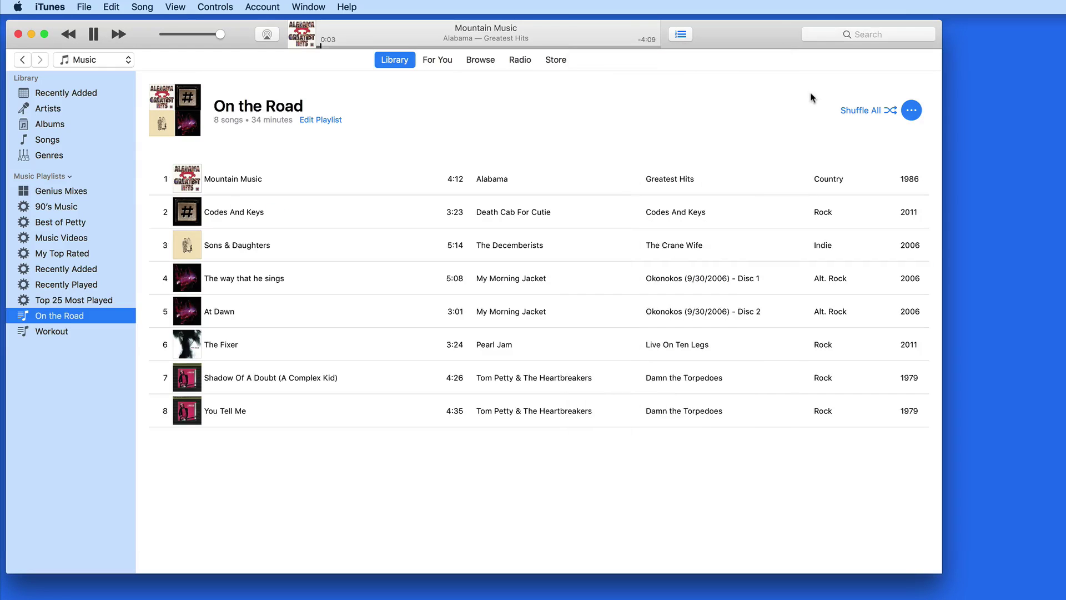
pyautogui.click(311, 245)
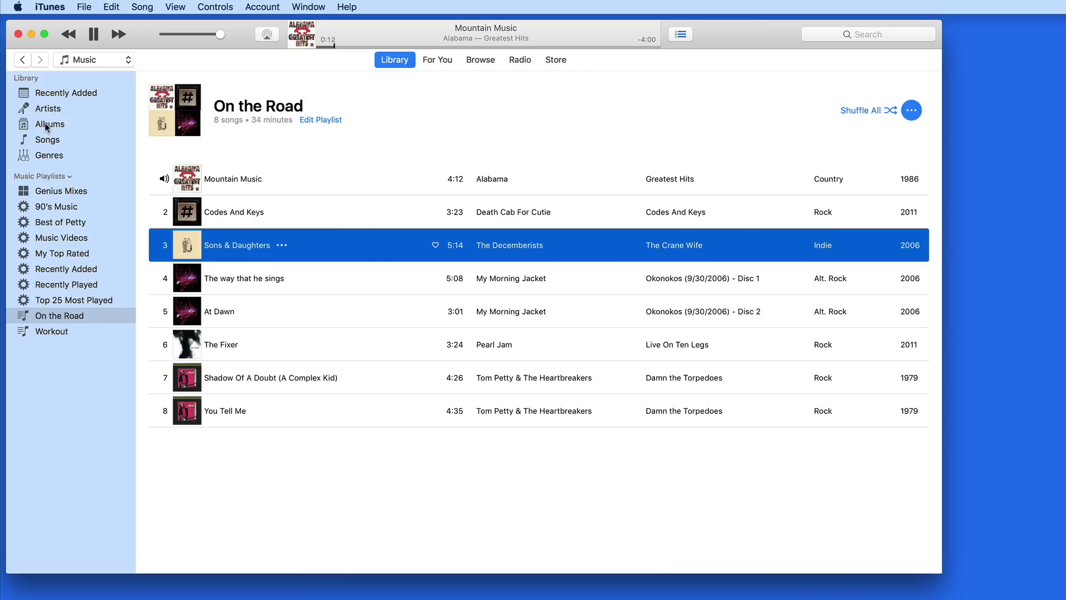
# - In the Songs view, add Smashing Pumpkins' Today as the ninth and last Up Next song
pyautogui.click(46, 142)
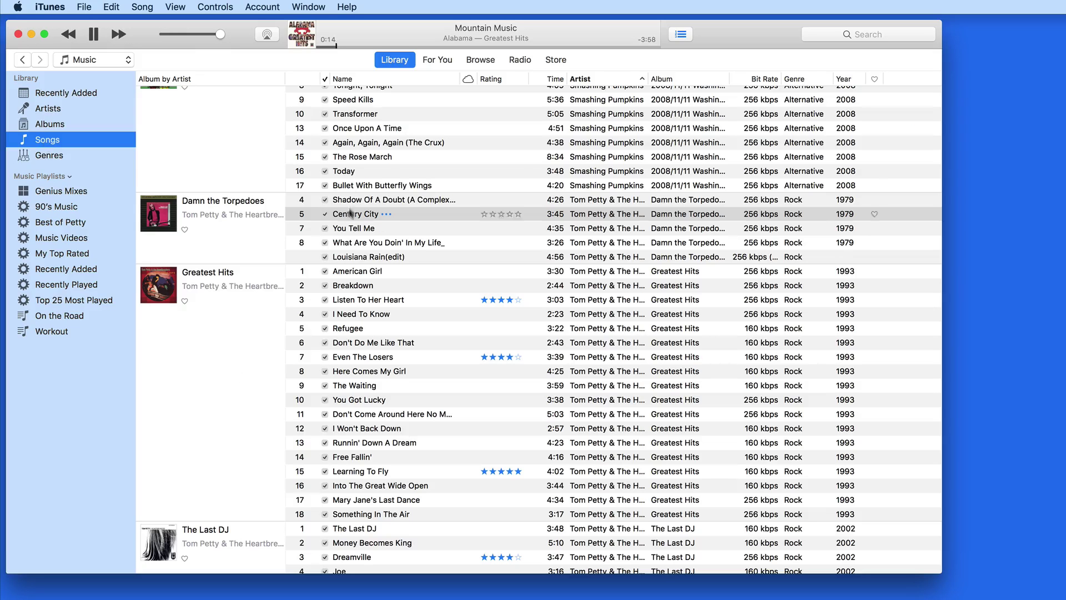
pyautogui.moveTo(349, 172); pyautogui.dragTo(681, 34)
pyautogui.click(681, 35)
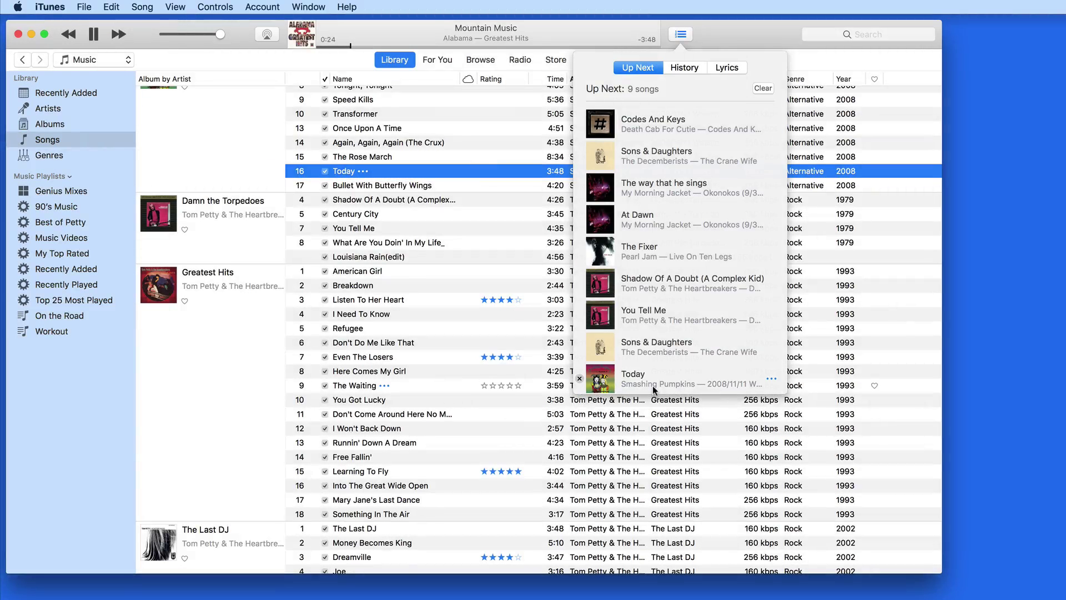
pyautogui.click(202, 380)
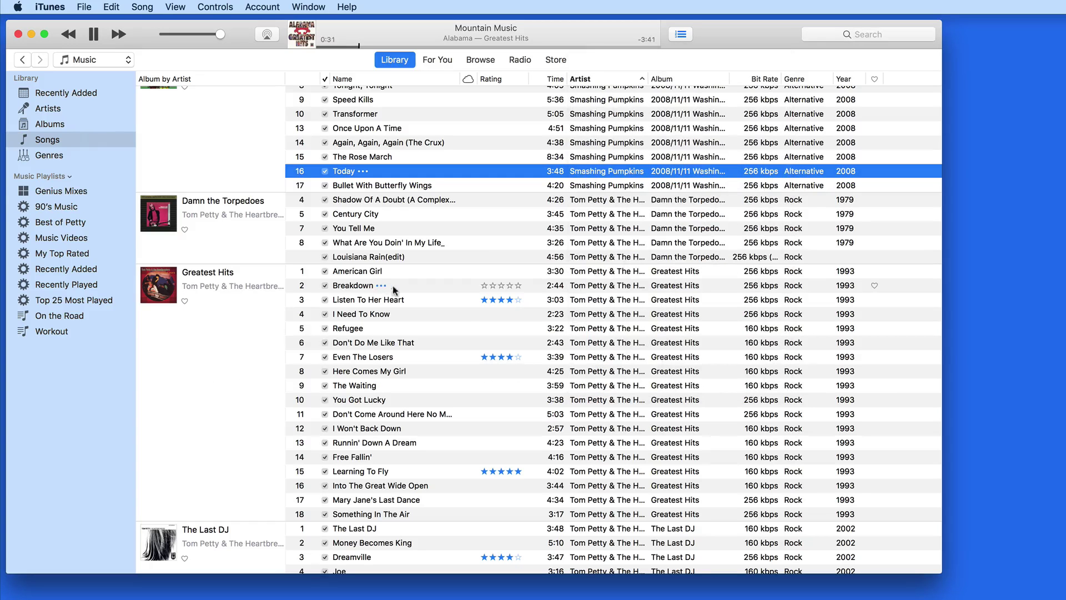
# - Queue Tom Petty's "Breakdown" with Play Next so it leads Up Next
pyautogui.rightClick(354, 287)
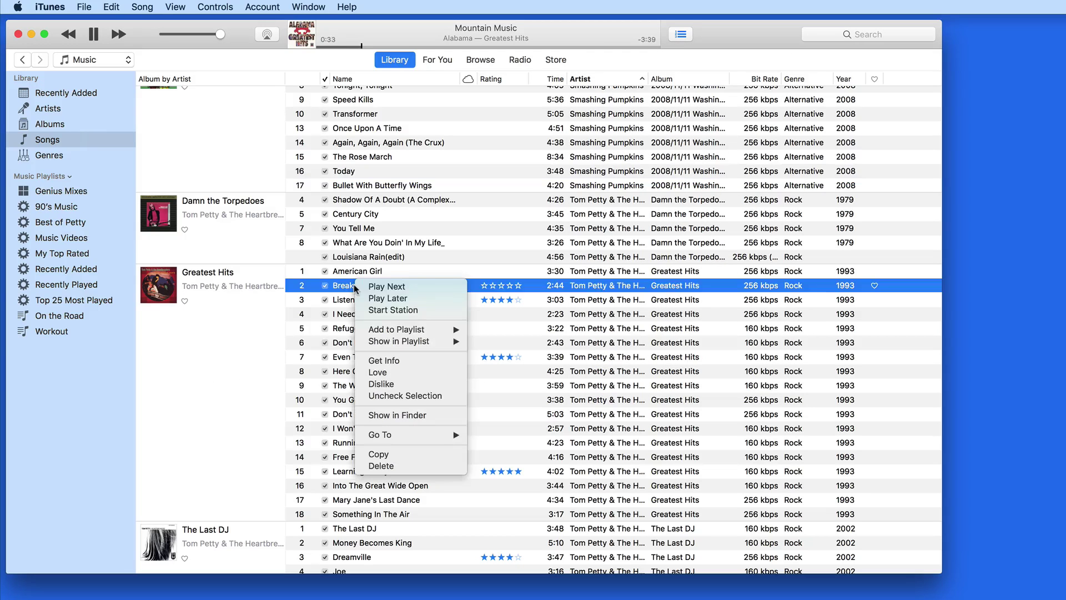
pyautogui.click(382, 287)
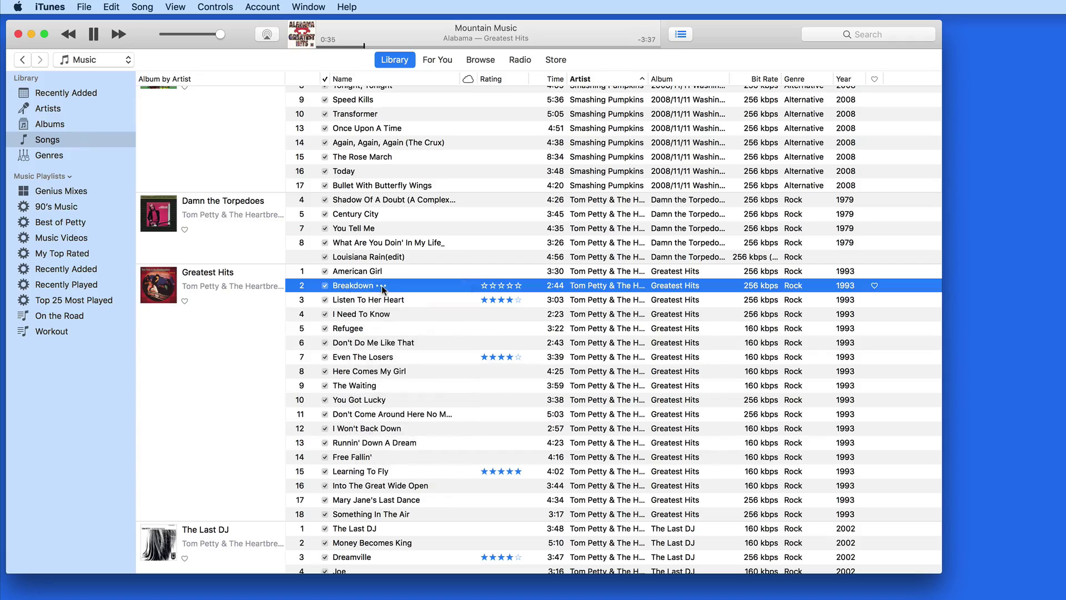
pyautogui.click(382, 286)
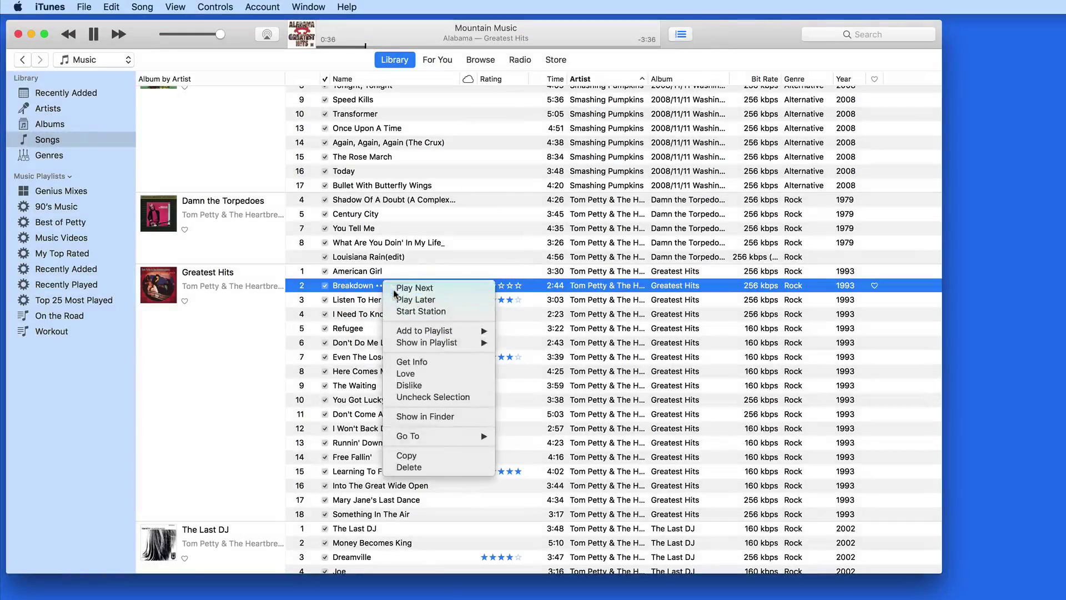
pyautogui.click(390, 286)
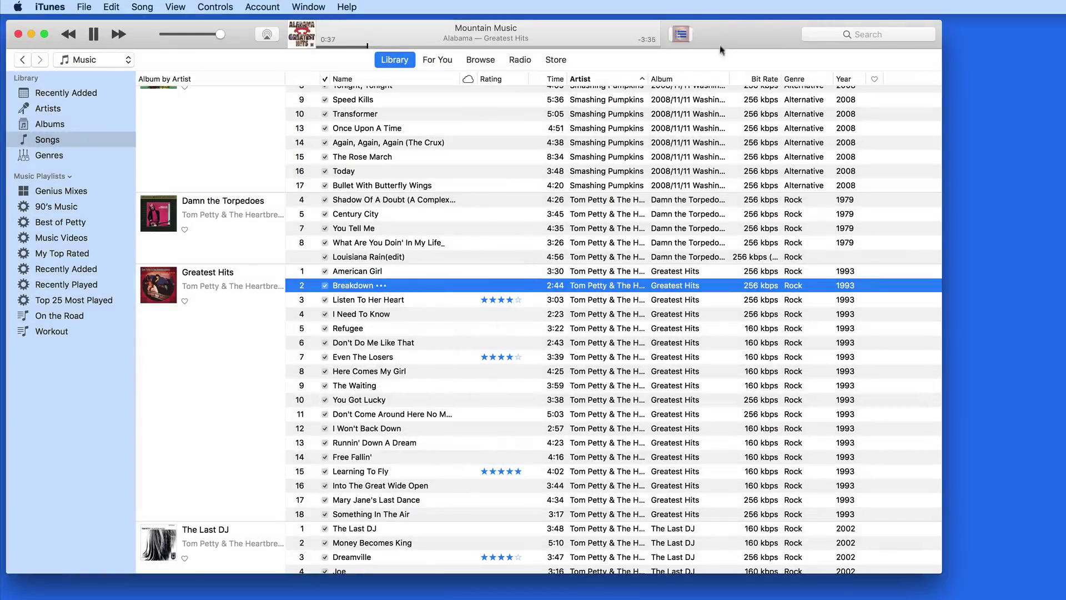
# - Confirm Breakdown heads the 10-song queue, then start playing "Even The Losers"
pyautogui.click(681, 33)
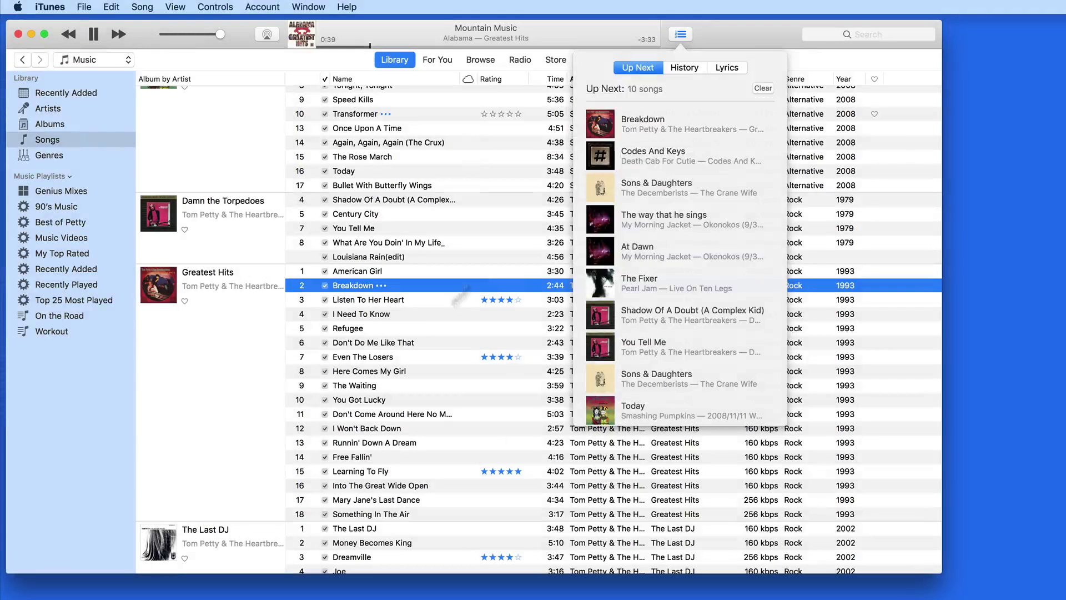
pyautogui.click(383, 367)
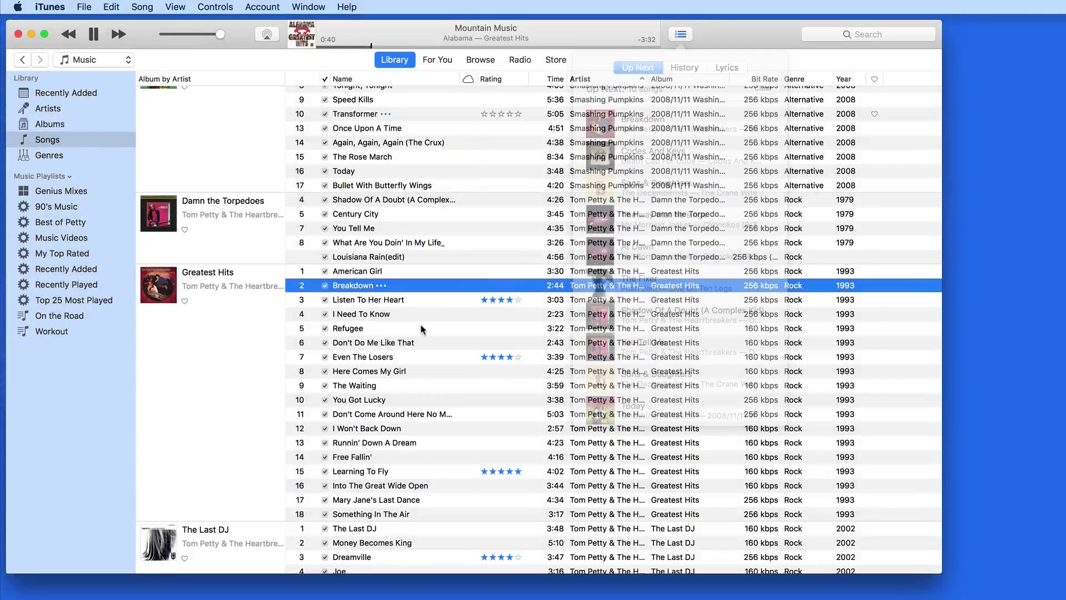
pyautogui.doubleClick(355, 356)
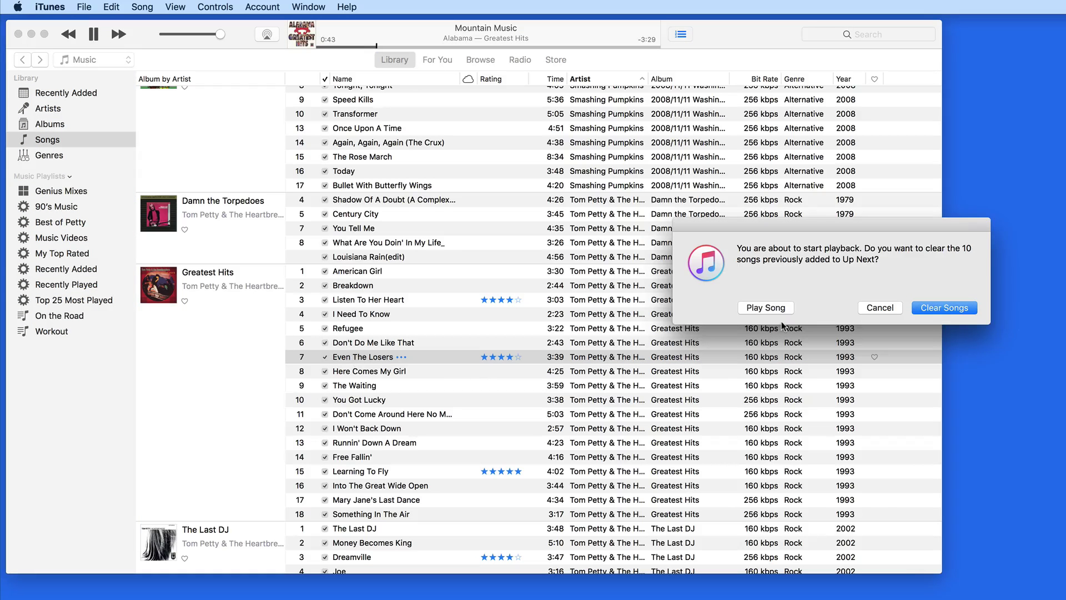
# - Choose Play Song to keep the 10 queued songs, and view Up Next led by Breakdown
pyautogui.click(766, 306)
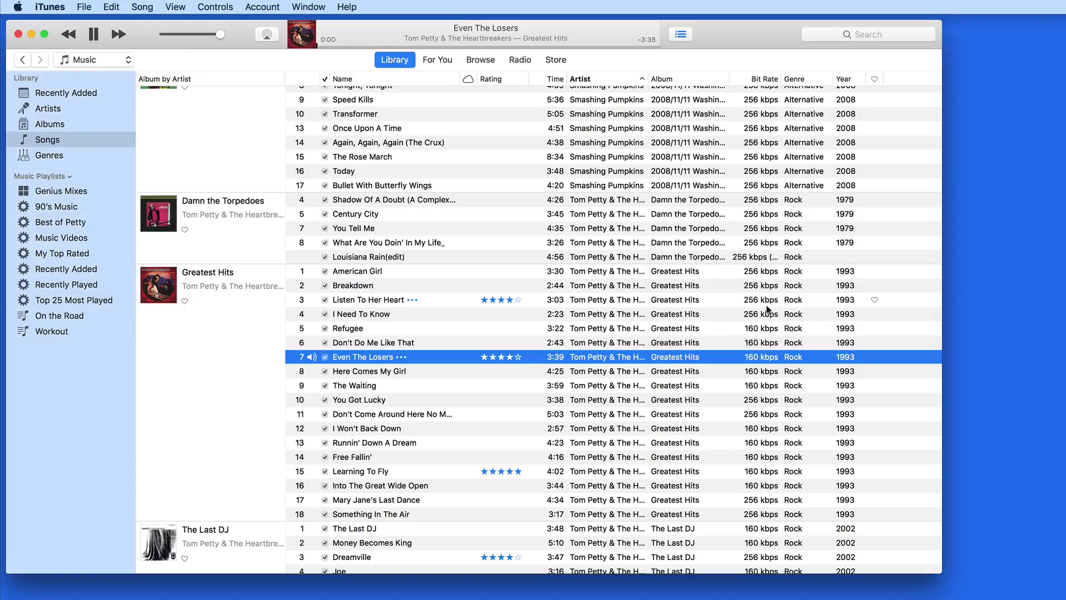
pyautogui.click(681, 34)
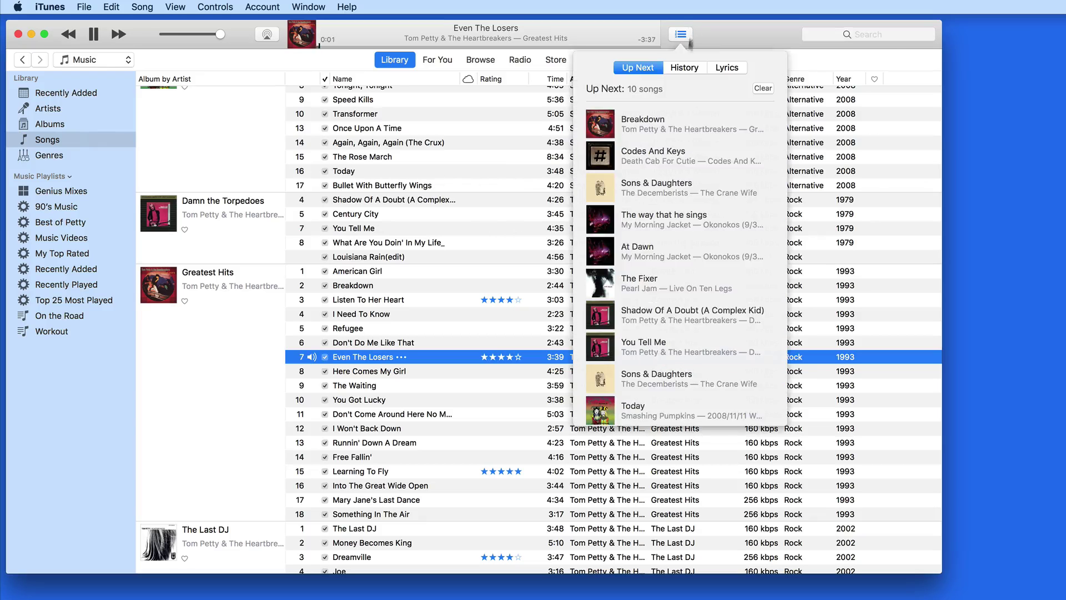